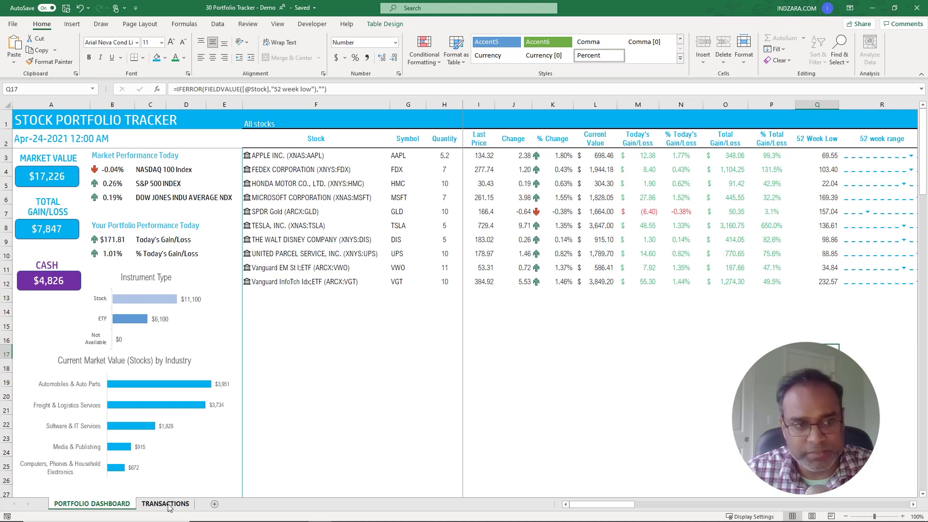
# Step: Open the TRANSACTIONS sheet and select the Starting Cash amount
pyautogui.click(167, 505)
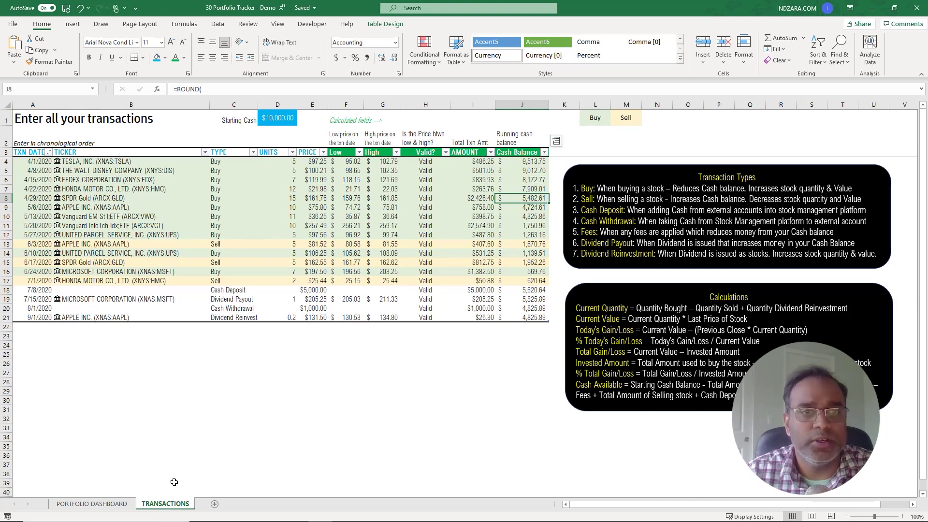
pyautogui.keyDown('ctrl'); pyautogui.scroll(1, 167, 473); pyautogui.keyUp('ctrl')
pyautogui.click(165, 488)
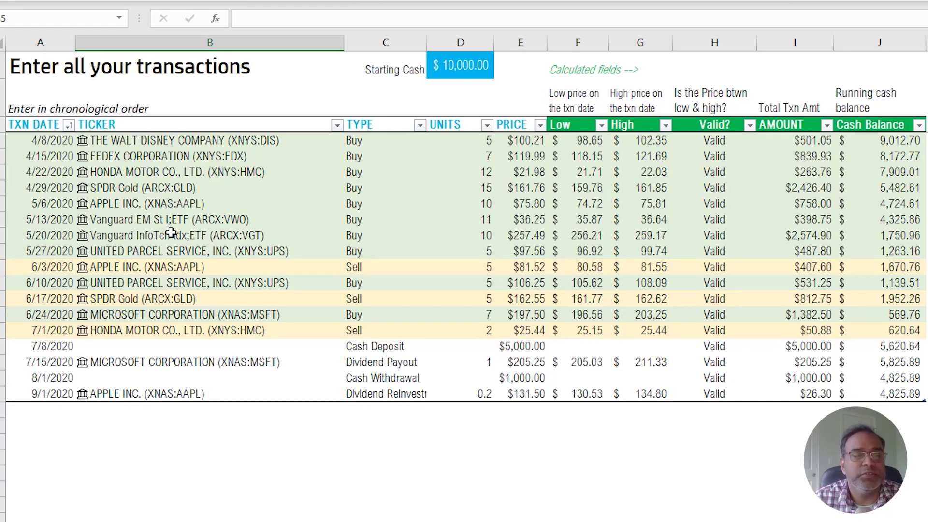
pyautogui.click(481, 67)
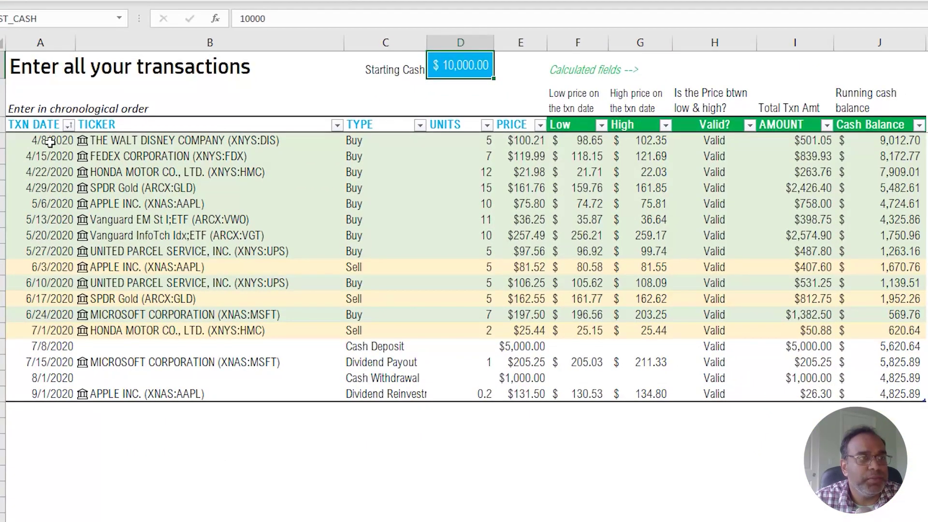
# Step: Review the date, ticker, type, units and price entries of the first transaction, the Tesla purchase
pyautogui.click(50, 141)
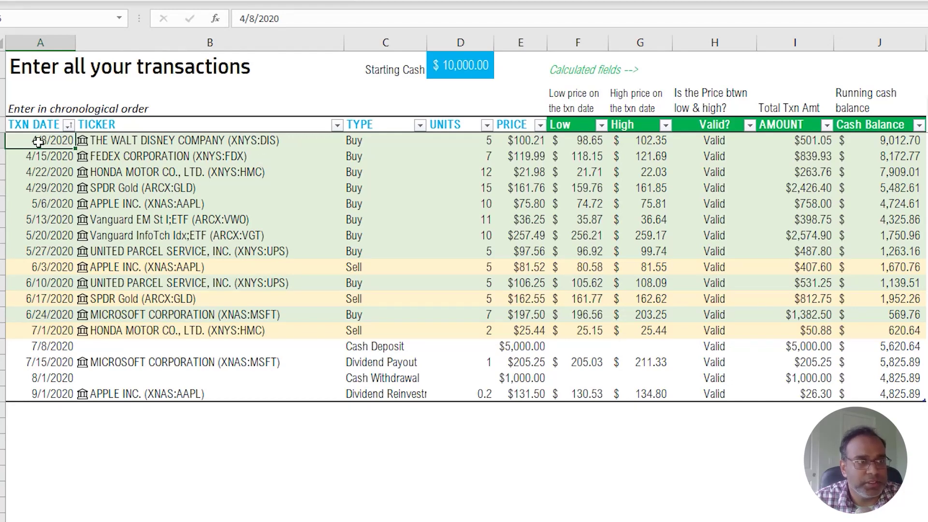
pyautogui.hotkey('ctrl', 'z')
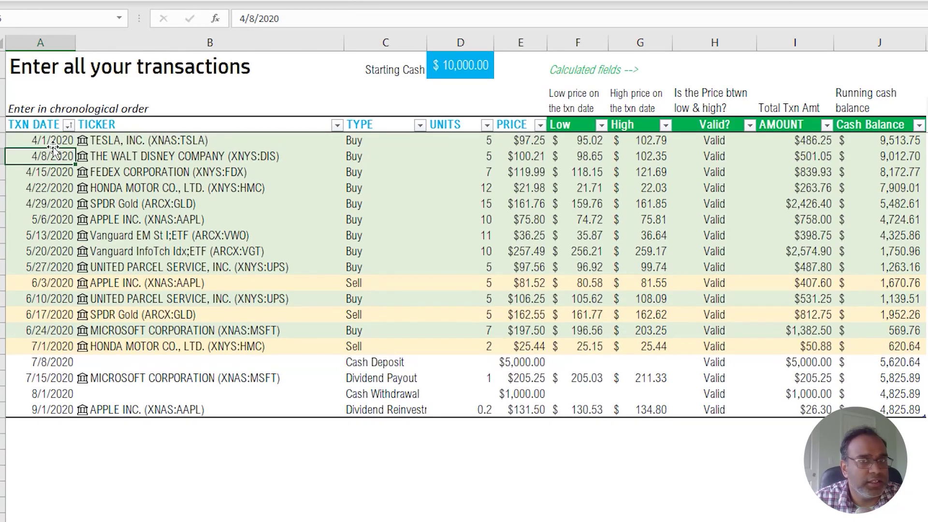
pyautogui.click(48, 141)
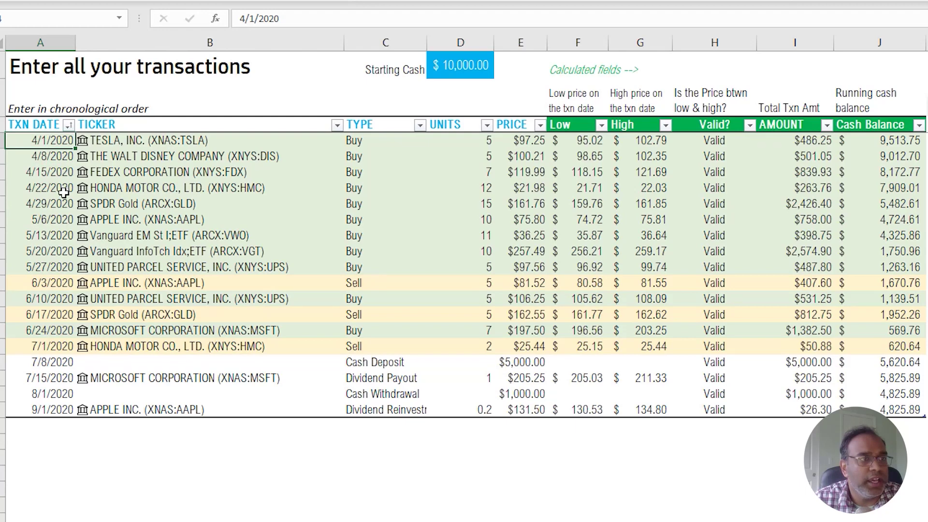
pyautogui.click(145, 143)
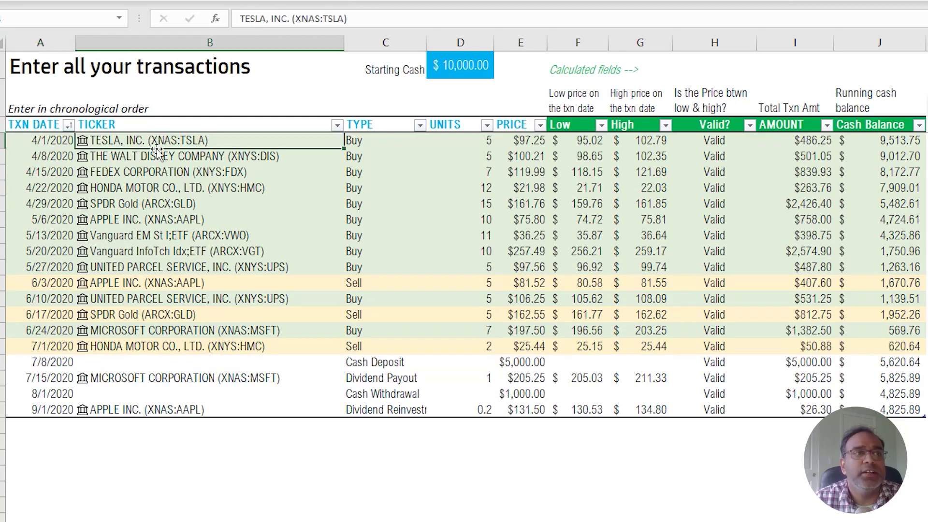
pyautogui.click(375, 141)
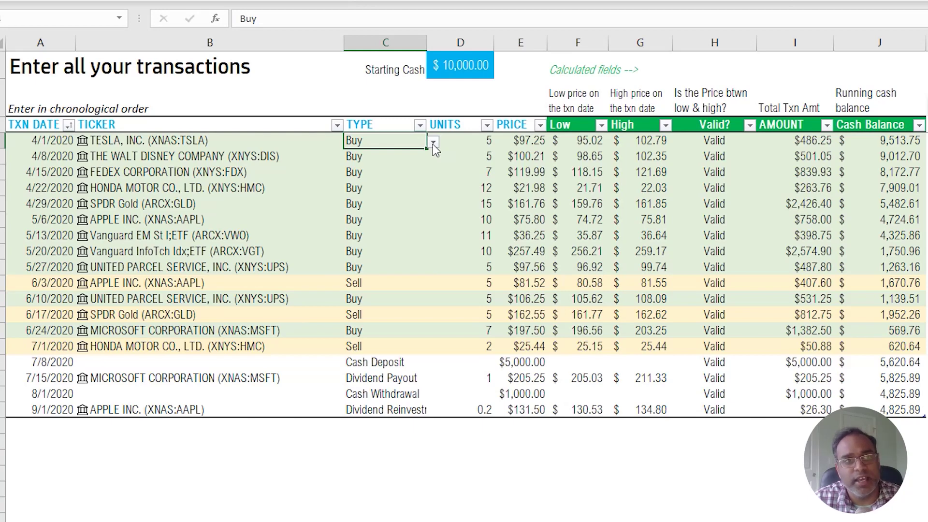
pyautogui.click(471, 140)
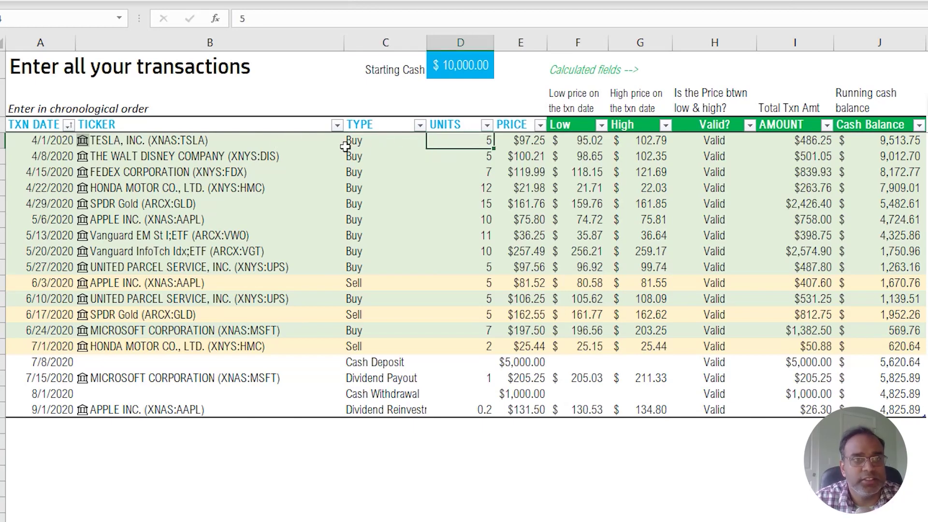
pyautogui.click(541, 146)
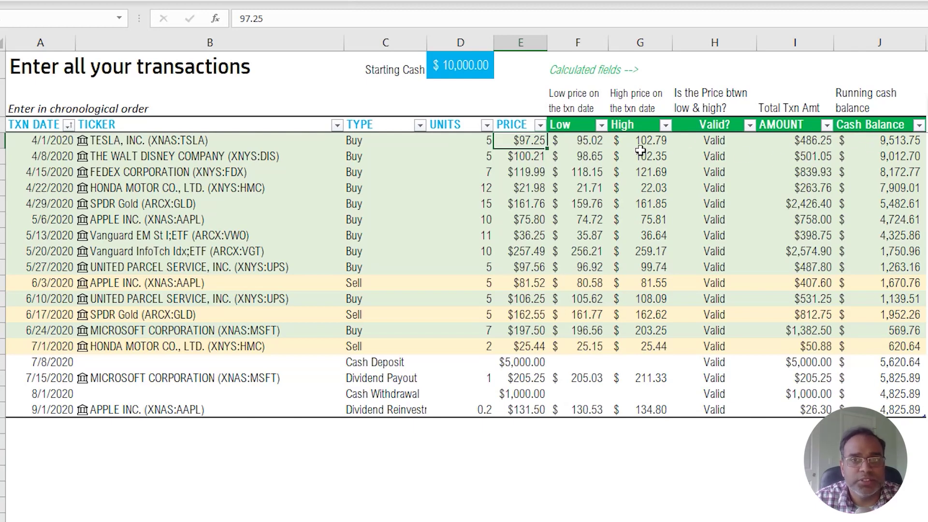
# Step: Inspect the calculated Low, High and Valid? cells of the Tesla purchase
pyautogui.click(598, 145)
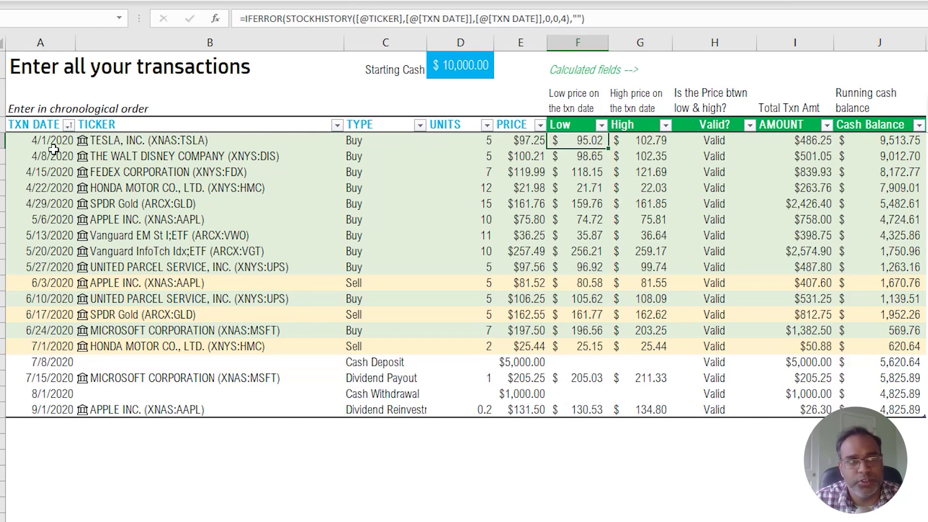
pyautogui.click(660, 148)
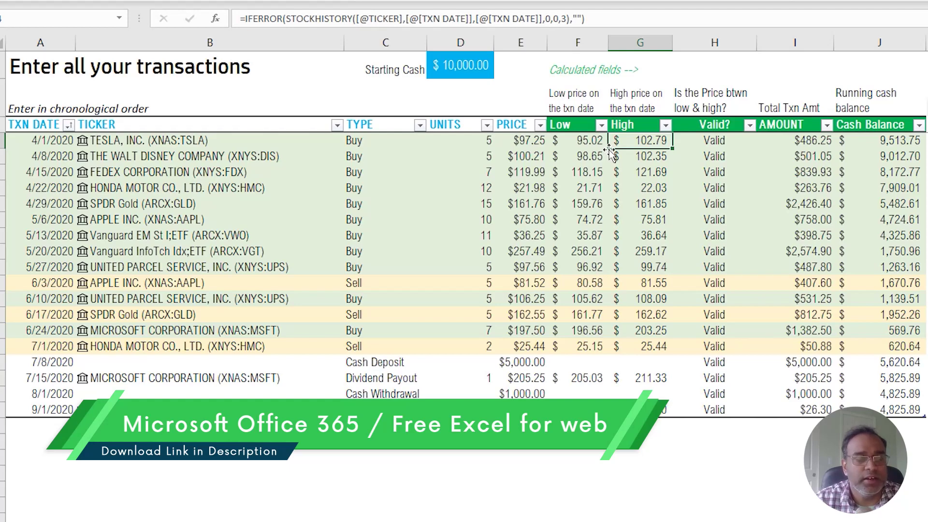
pyautogui.click(728, 143)
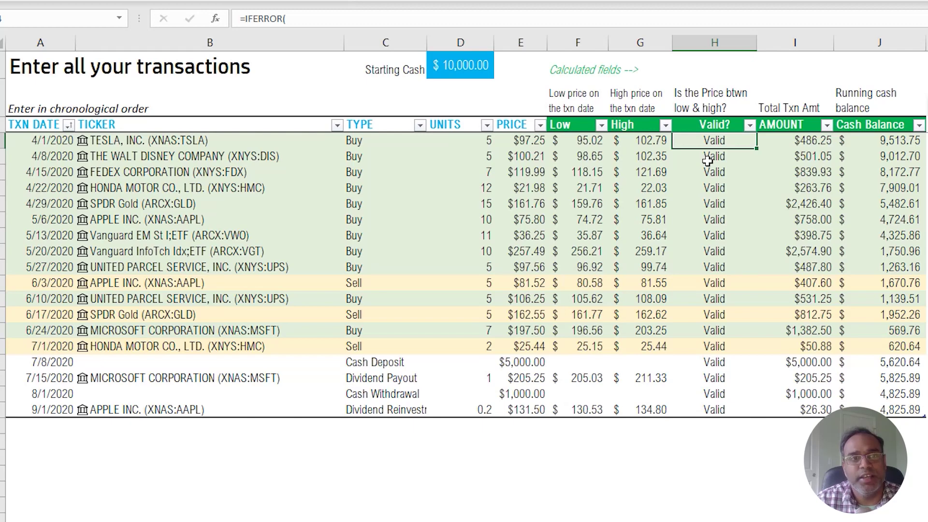
# Step: Set the price of the 4/1/2020 Tesla purchase to 100
pyautogui.click(523, 143)
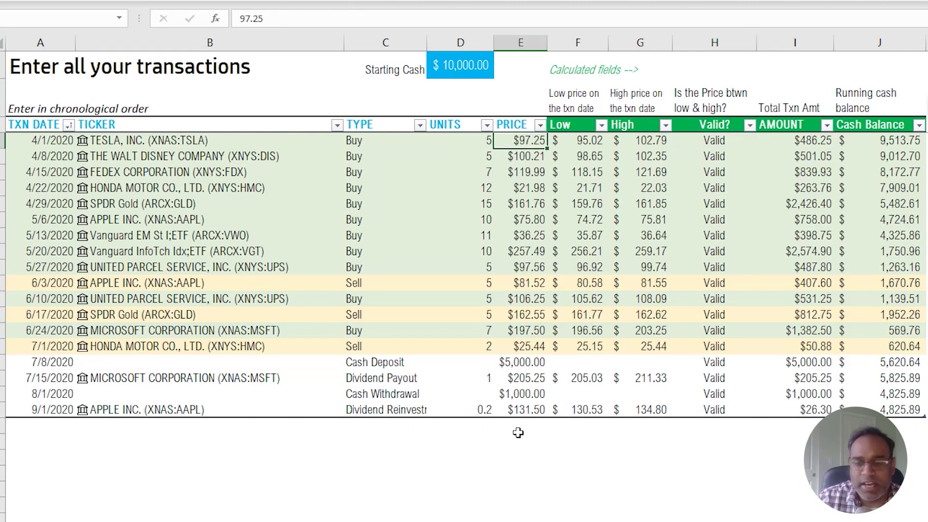
pyautogui.write('100')
pyautogui.press('Return')
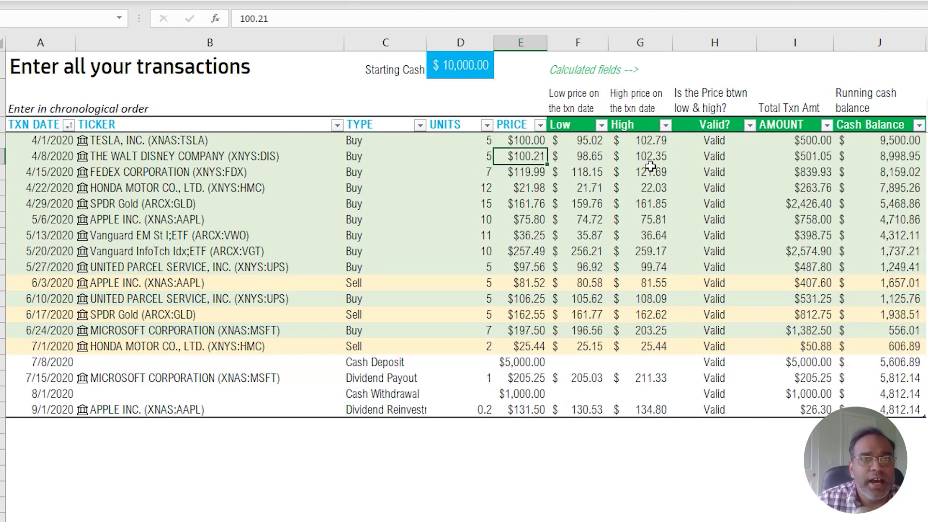
# Step: Change the price of the 4/1/2020 Tesla purchase to 105
pyautogui.click(538, 141)
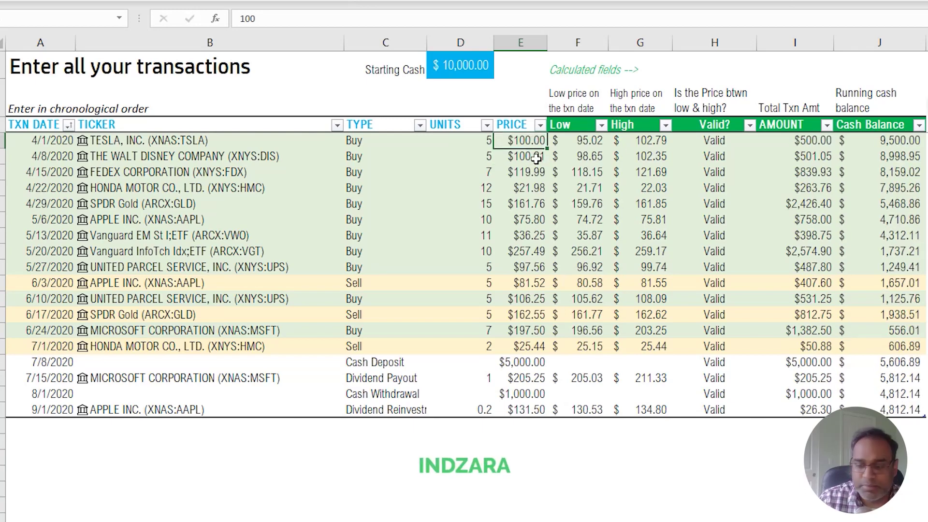
pyautogui.press('F2')
pyautogui.press('BackSpace')
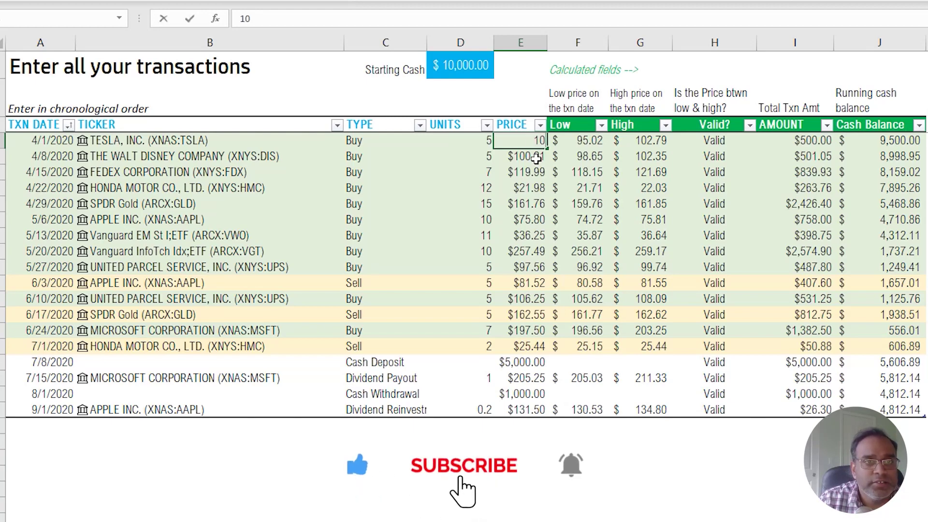
pyautogui.write('5')
pyautogui.press('Return')
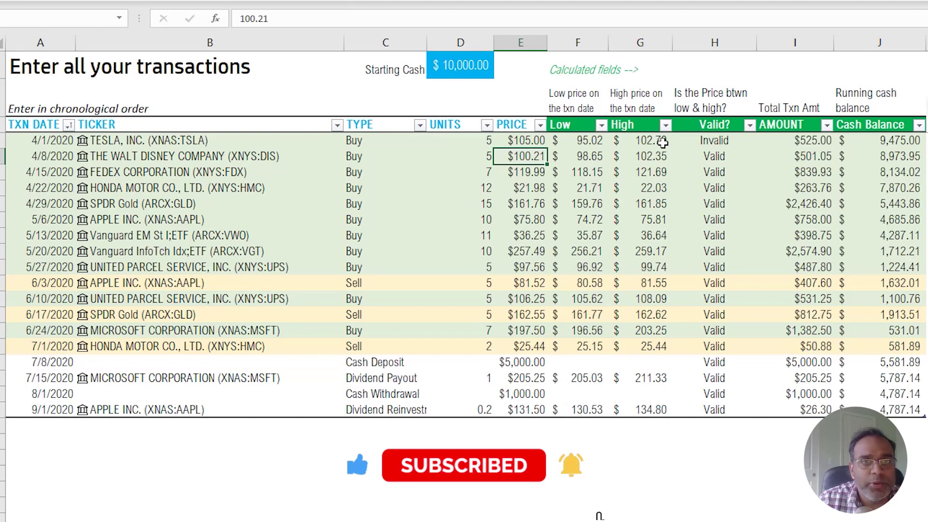
# Step: Check the Valid? status and the AMOUNT formula of the Tesla purchase
pyautogui.click(693, 145)
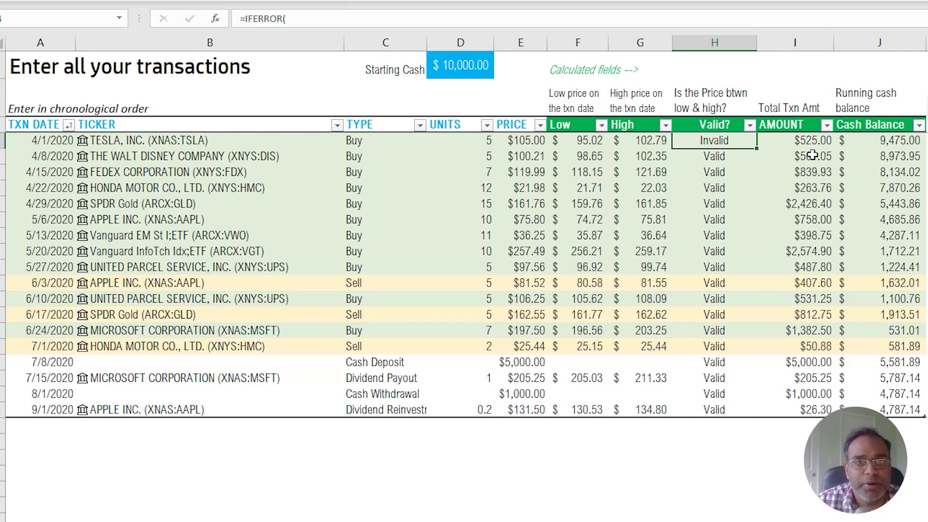
pyautogui.click(809, 139)
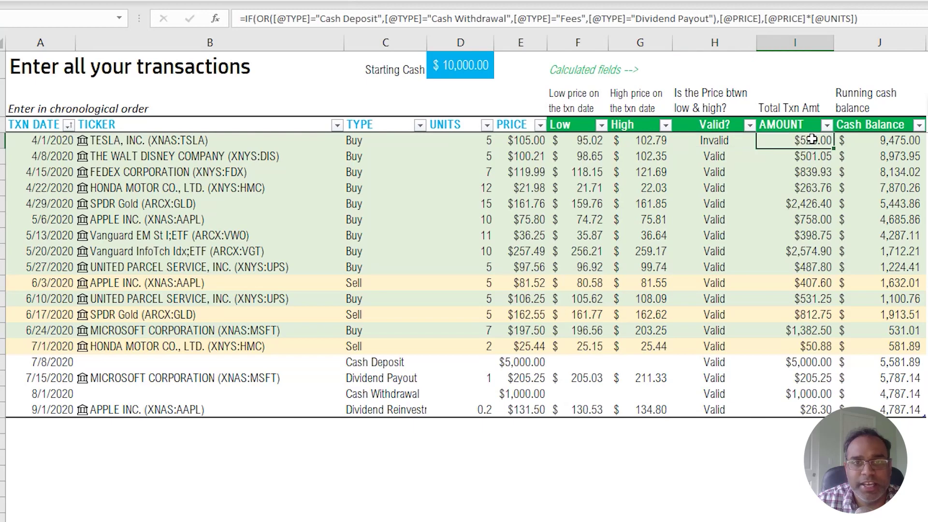
pyautogui.click(729, 143)
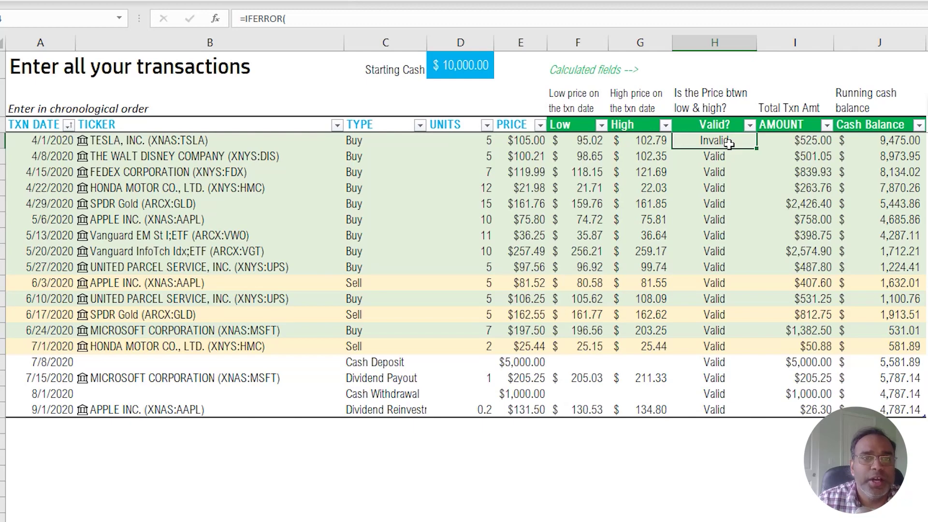
# Step: Undo both price changes on the Tesla purchase and recheck its Valid? cell
pyautogui.click(525, 143)
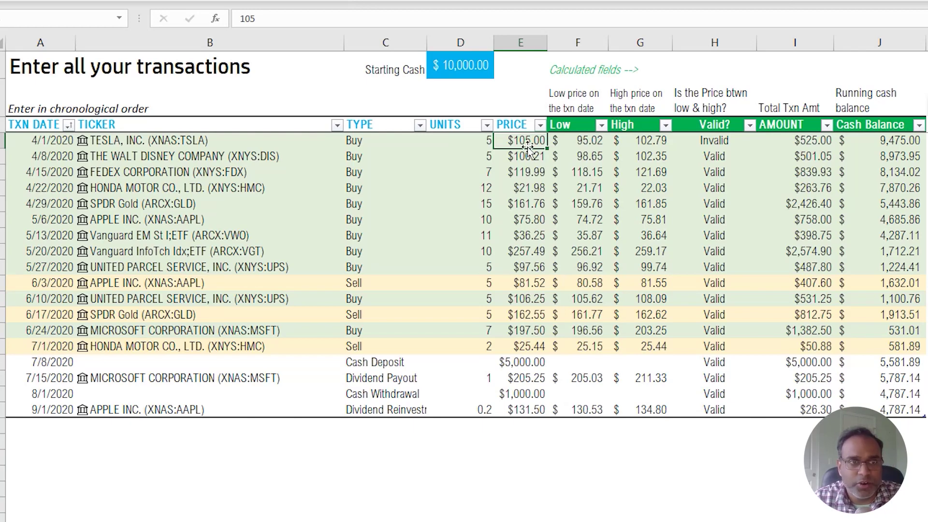
pyautogui.hotkey('ctrl', 'z')
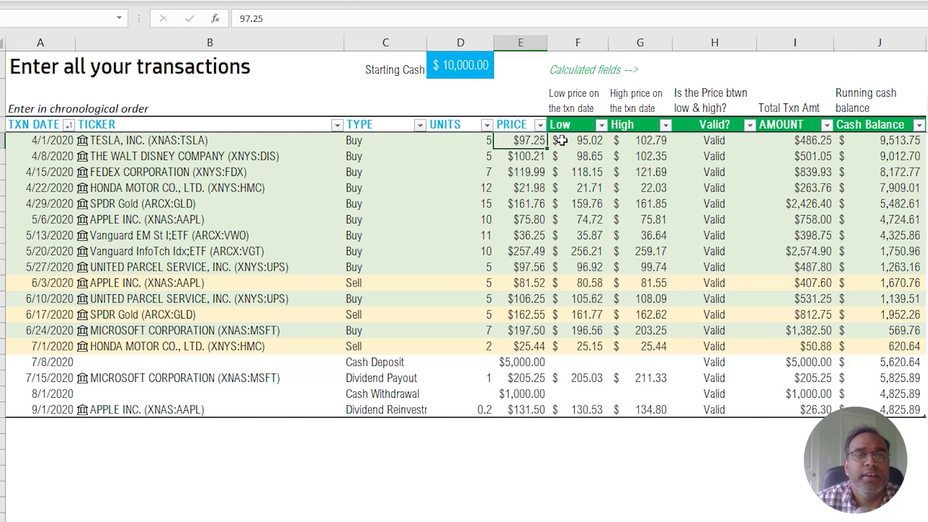
pyautogui.click(720, 146)
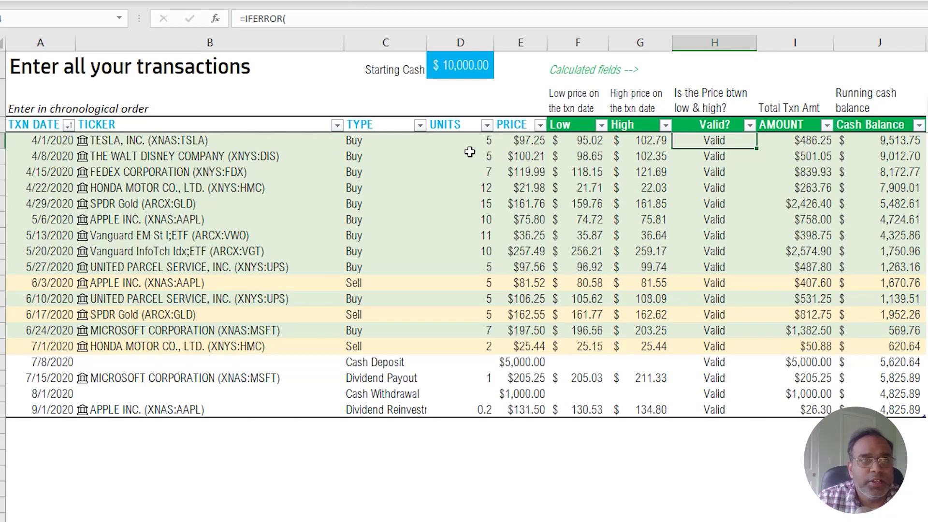
# Step: View the available transaction types for the Tesla row, keeping Buy as its type
pyautogui.click(412, 141)
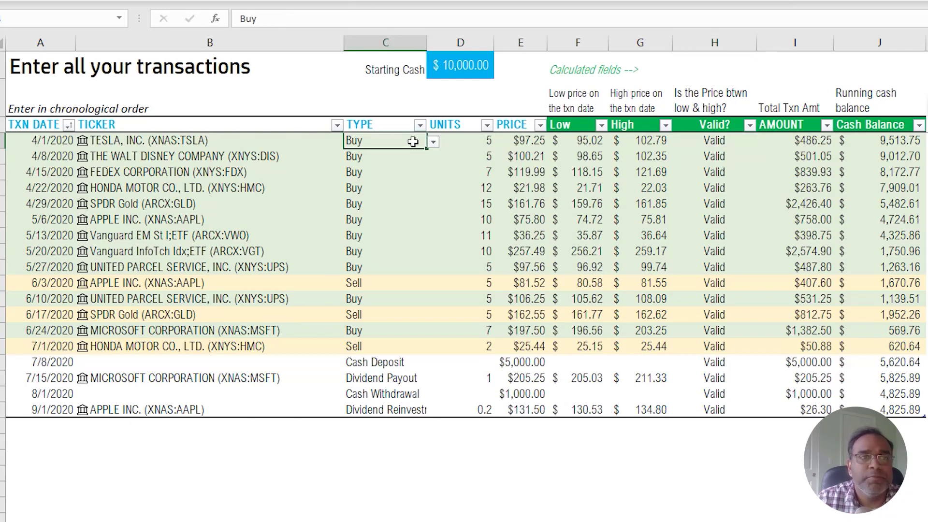
pyautogui.click(433, 141)
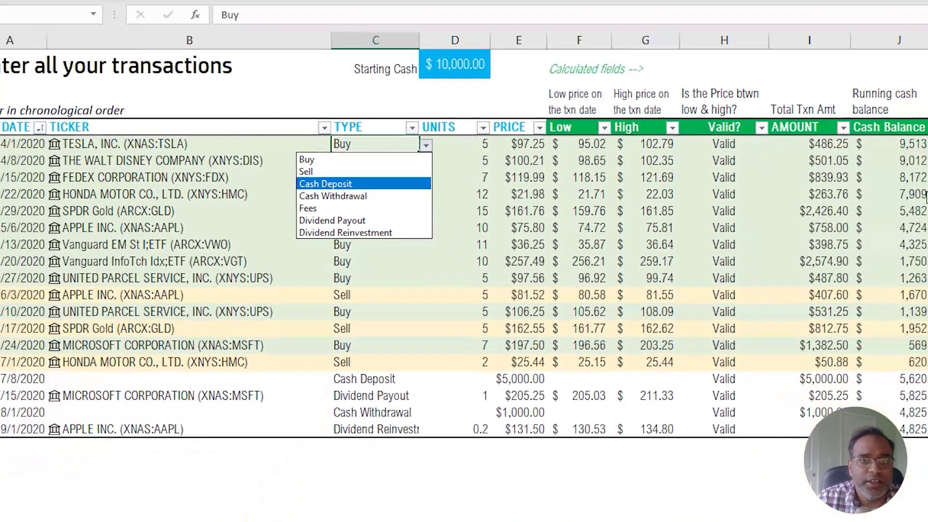
pyautogui.press('Escape')
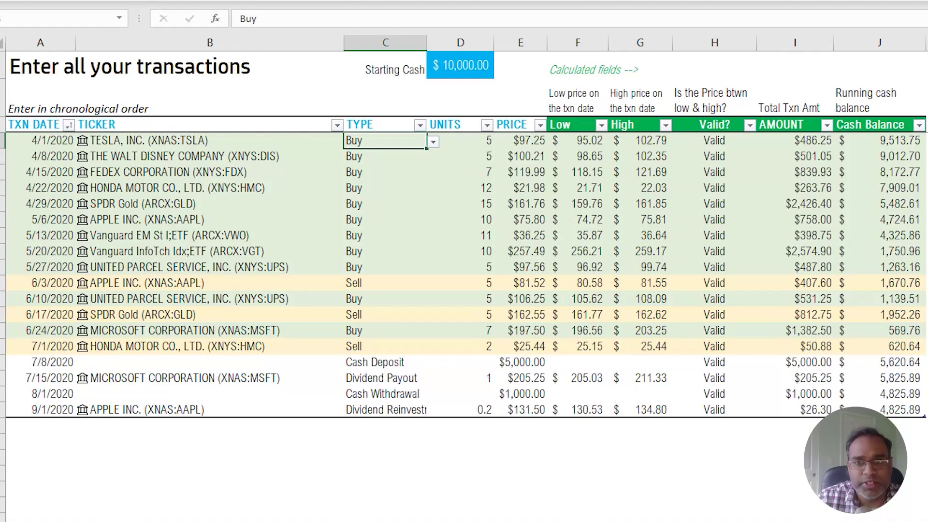
# Step: Read the Transaction Types notes beside the table, down to the Dividend Payout explanation
pyautogui.hscroll(3, 464, 270)
pyautogui.hscroll(-2, 463, 270)
pyautogui.hscroll(3, 463, 270)
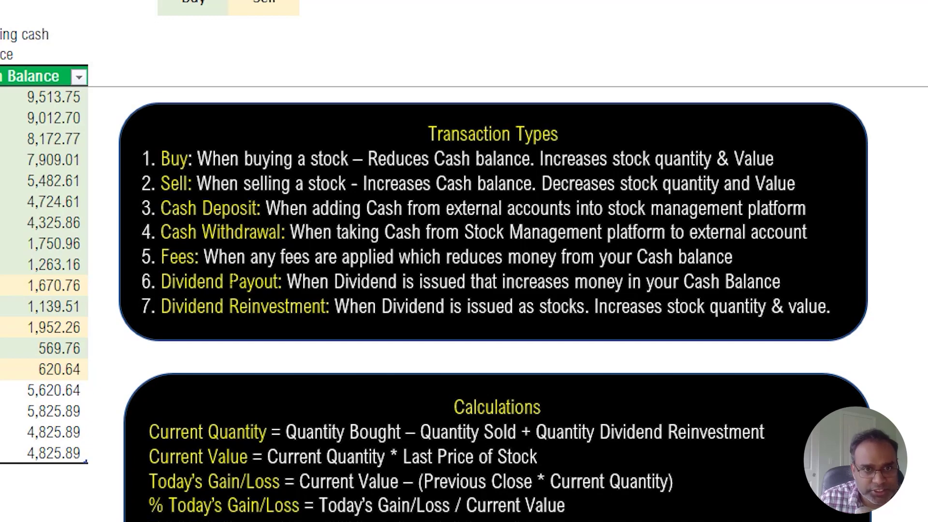
pyautogui.click(228, 282)
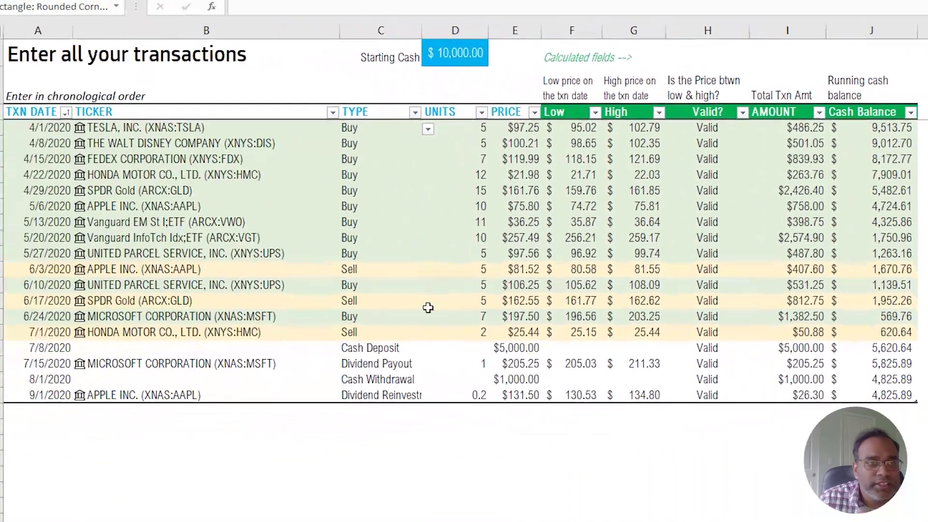
# Step: Examine the units, ticker and type cells of the 7/8/2020 Cash Deposit row
pyautogui.click(424, 350)
pyautogui.click(428, 350)
pyautogui.click(429, 350)
pyautogui.click(476, 348)
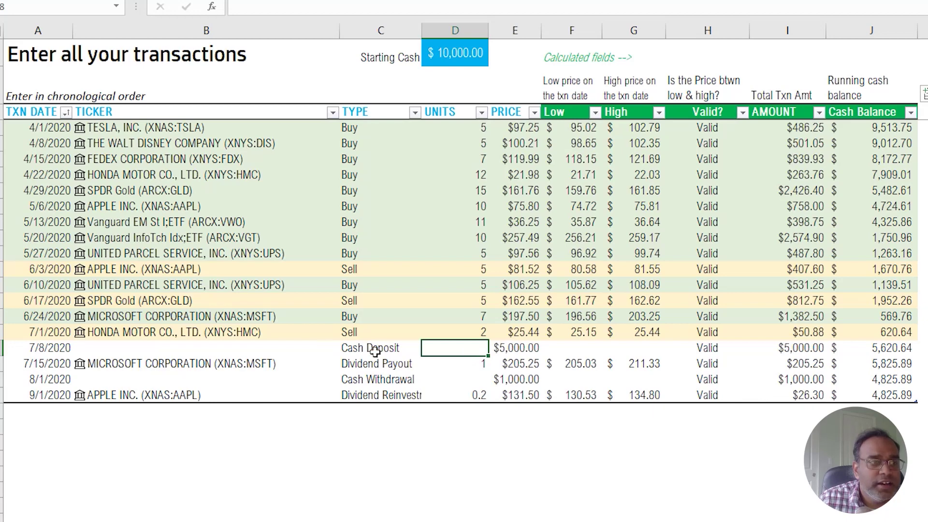
pyautogui.click(299, 349)
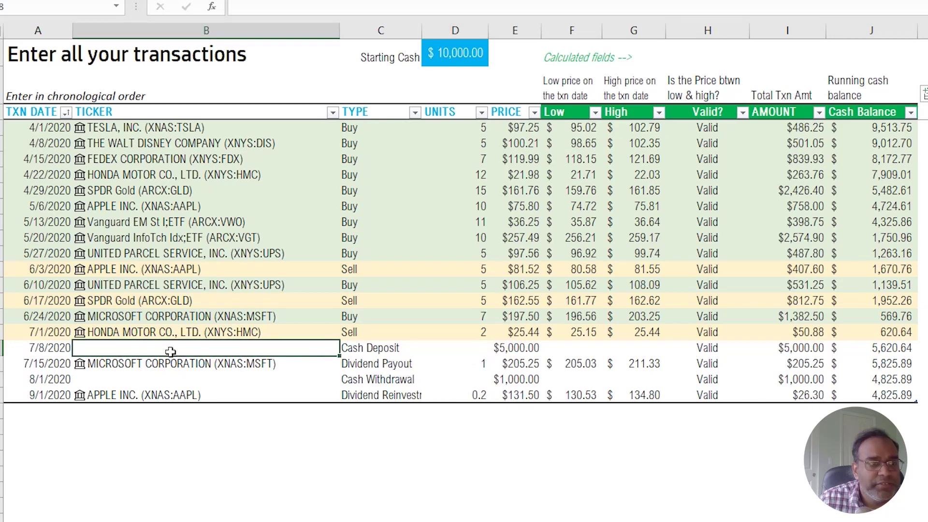
pyautogui.click(404, 349)
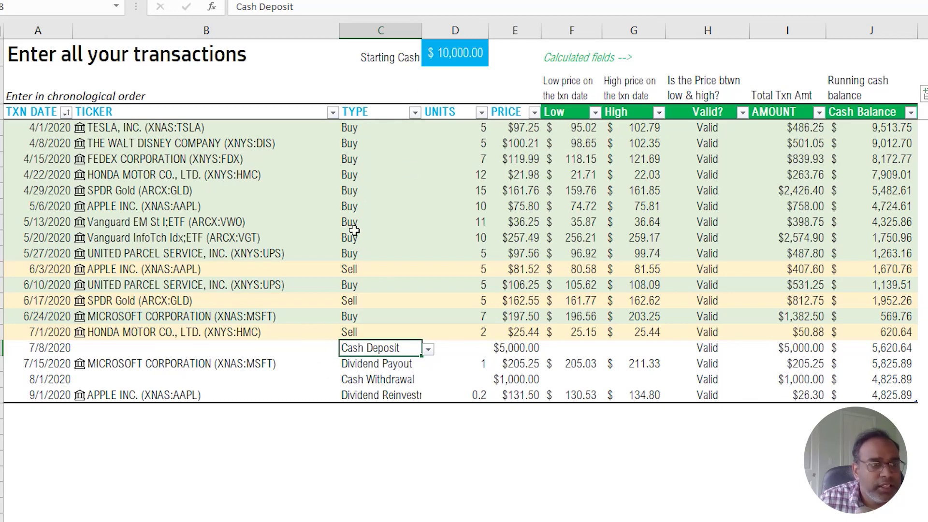
# Step: Clear the ticker of the 4/1/2020 Tesla purchase while its type stays Buy
pyautogui.click(369, 129)
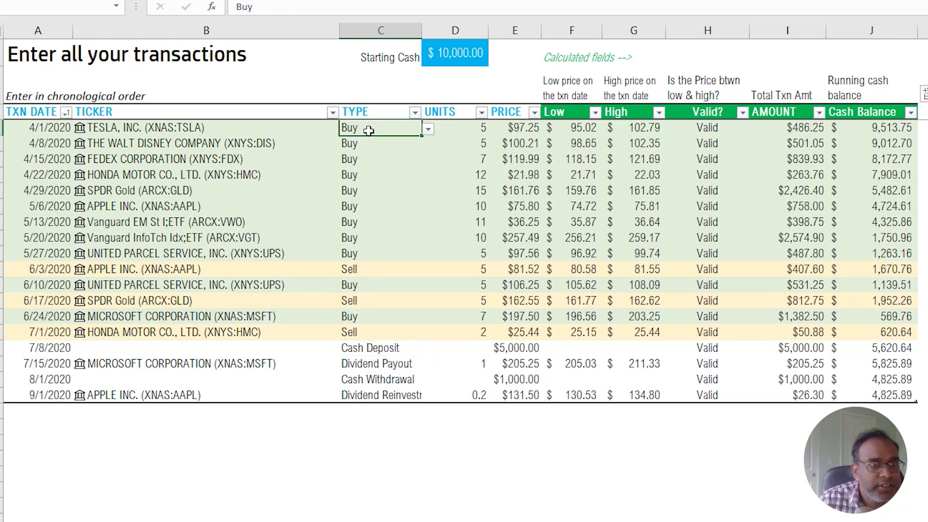
pyautogui.click(286, 128)
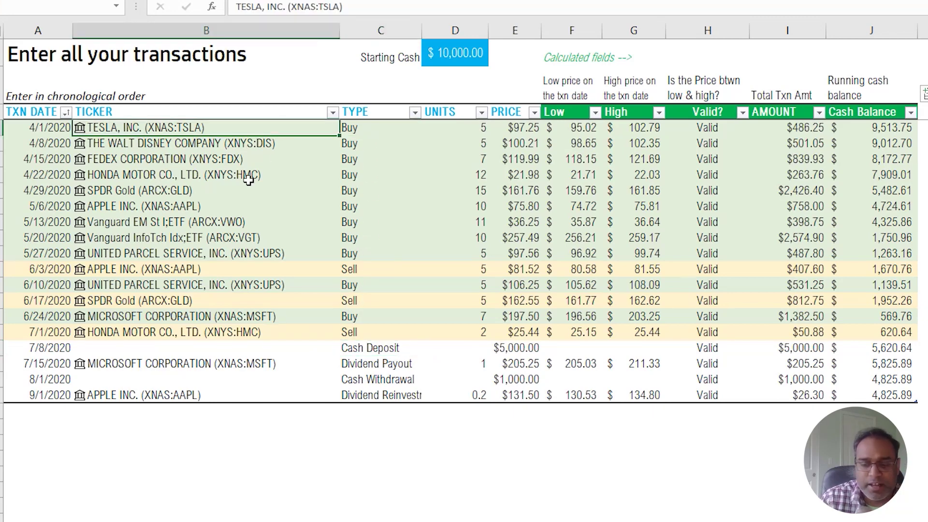
pyautogui.press('Delete')
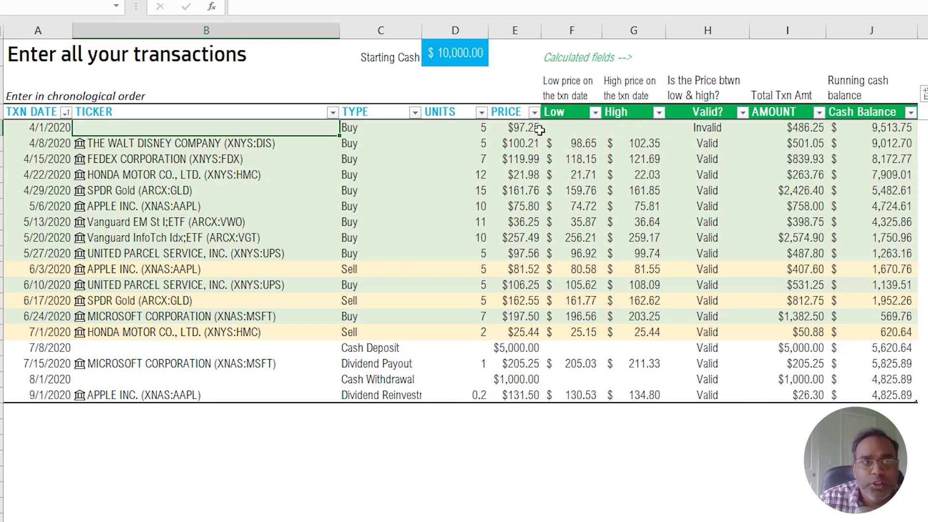
# Step: Examine the units, price, blank ticker and Valid? result of the 4/1/2020 Buy row, including the whole Valid? column
pyautogui.click(466, 125)
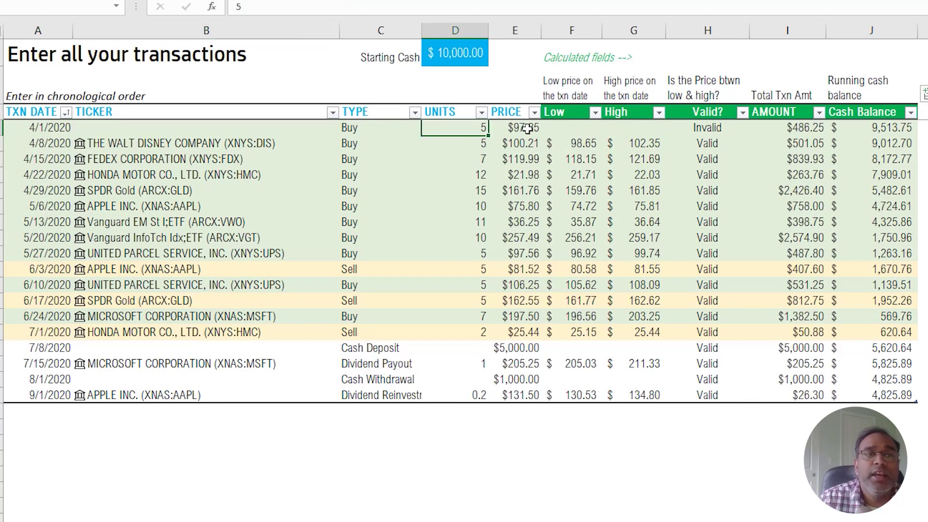
pyautogui.click(504, 127)
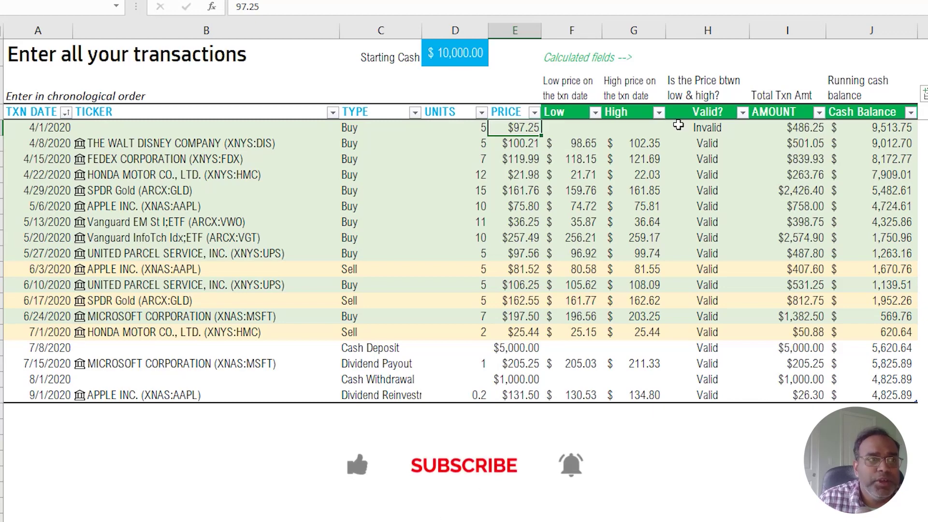
pyautogui.click(292, 126)
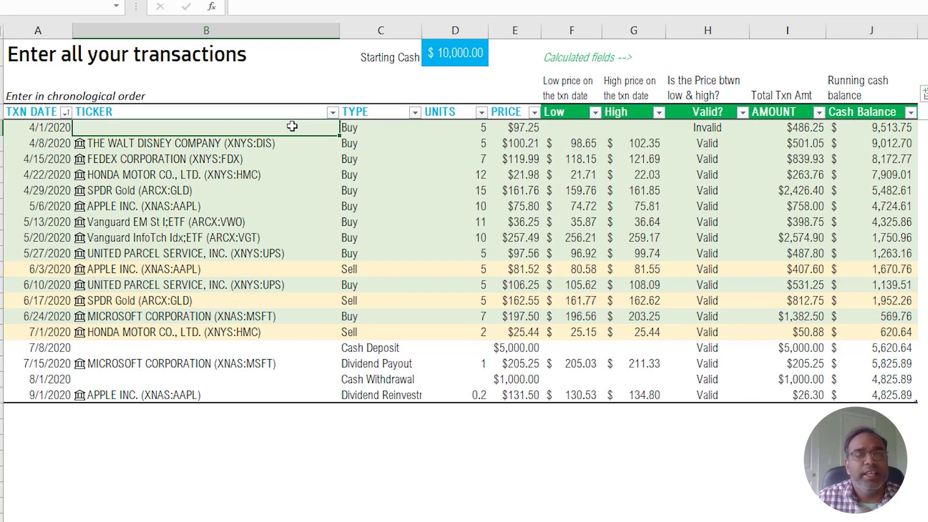
pyautogui.click(688, 131)
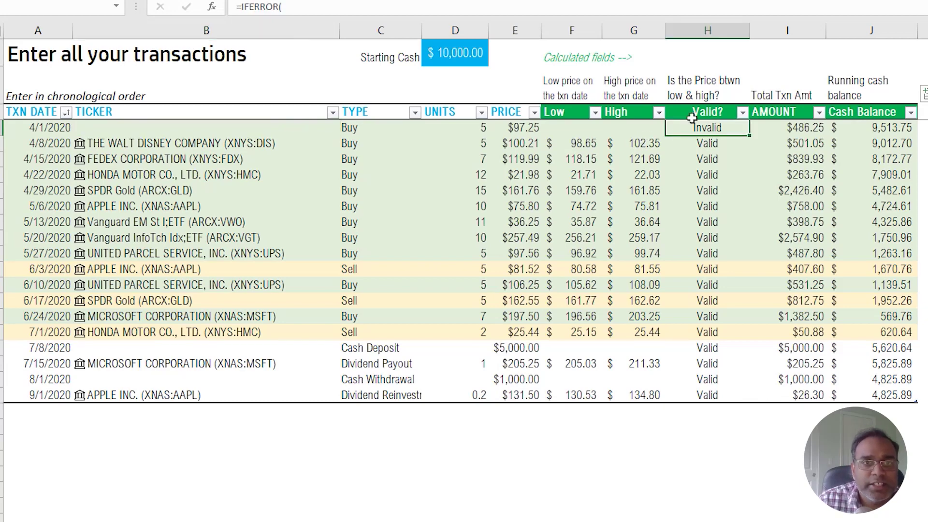
pyautogui.click(701, 30)
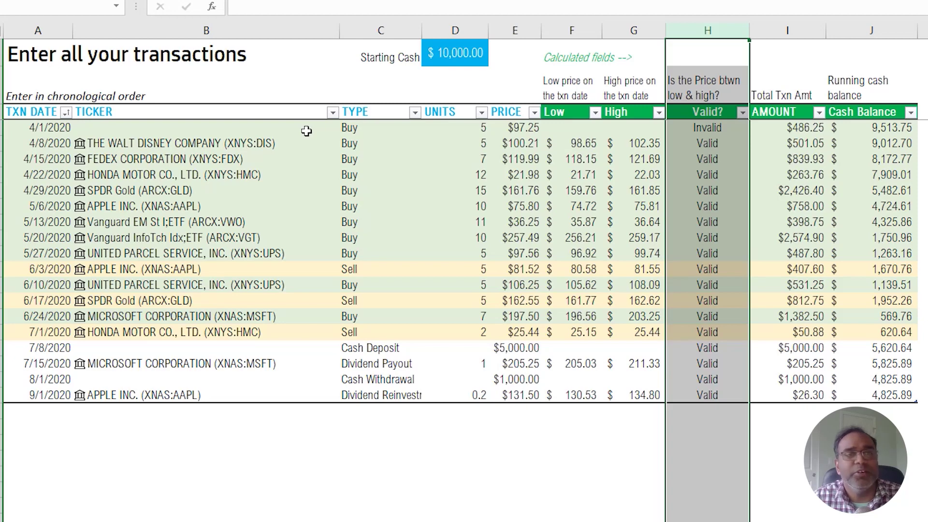
# Step: Undo the clearing of the ticker in the 4/1/2020 Buy row
pyautogui.click(307, 131)
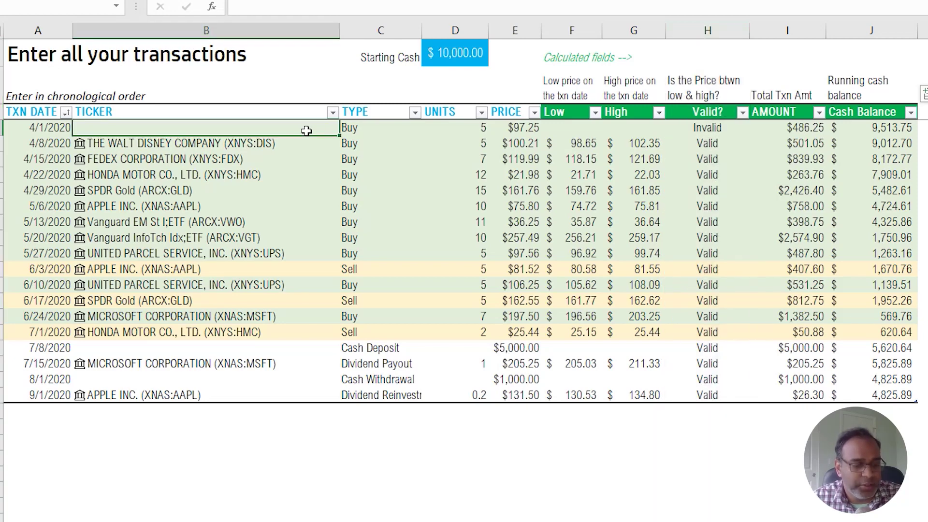
pyautogui.hotkey('ctrl', 'z')
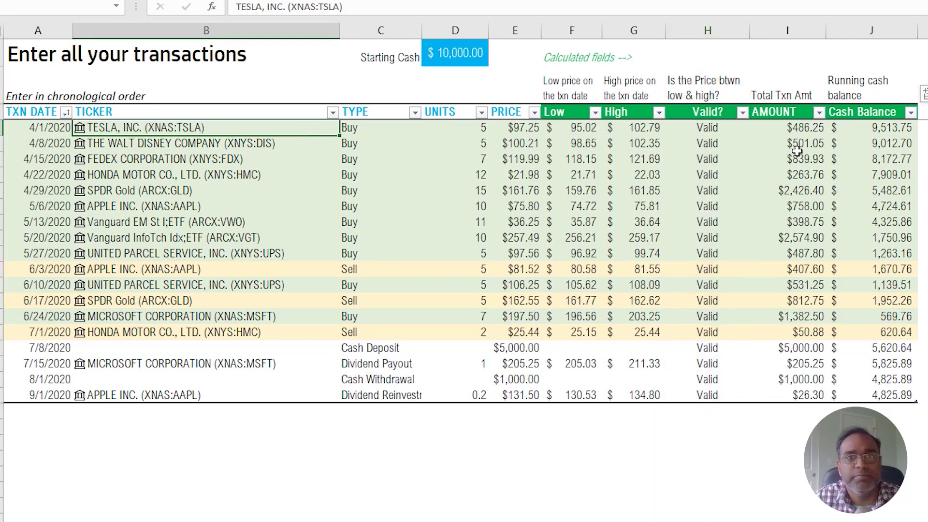
# Step: Compare the Tesla purchase's amount formula and price with the type and price entries of the Cash Deposit and Cash Withdrawal rows
pyautogui.click(809, 131)
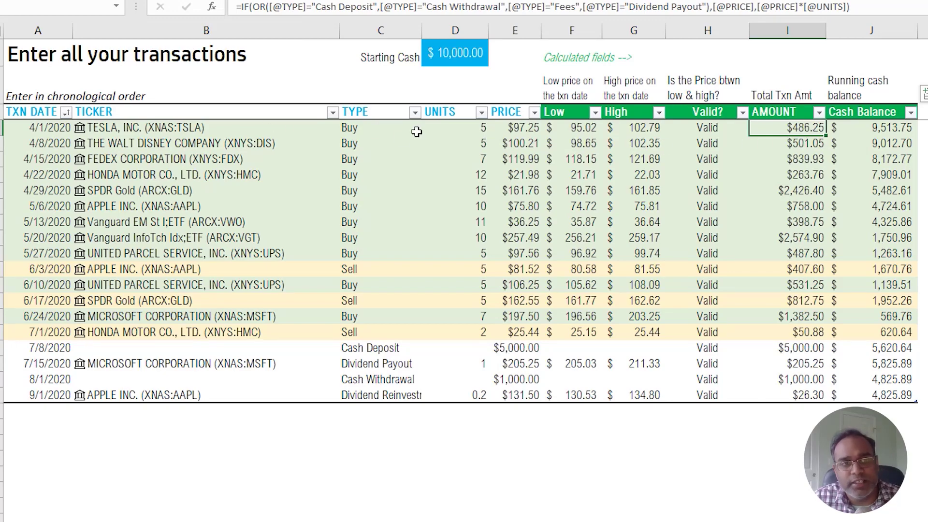
pyautogui.click(519, 130)
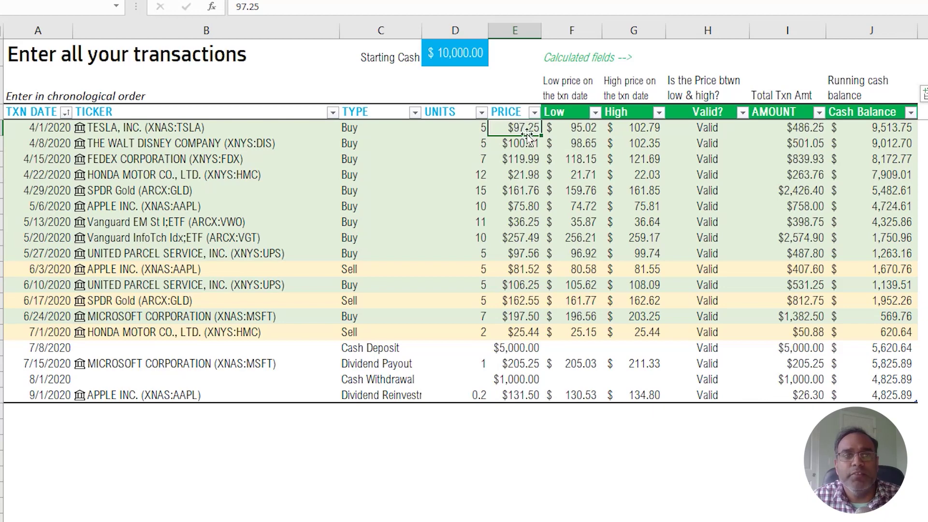
pyautogui.click(408, 349)
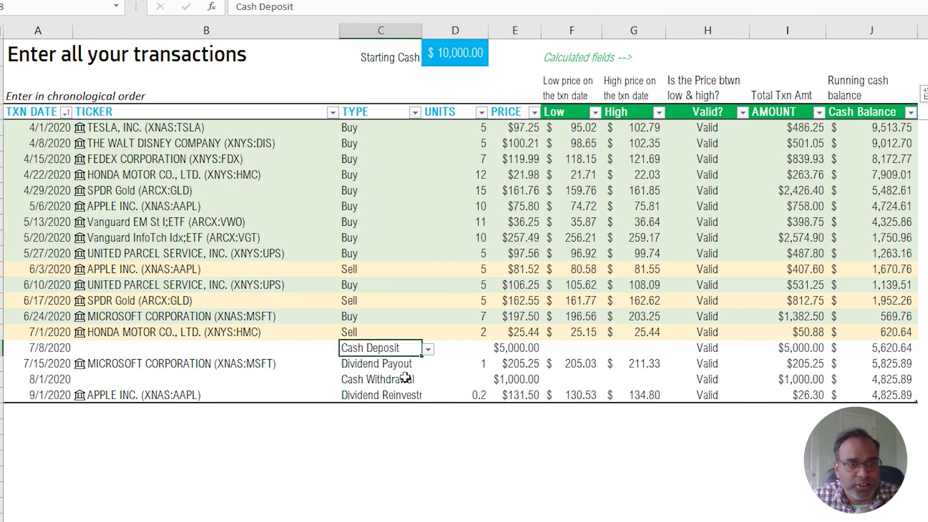
pyautogui.click(405, 379)
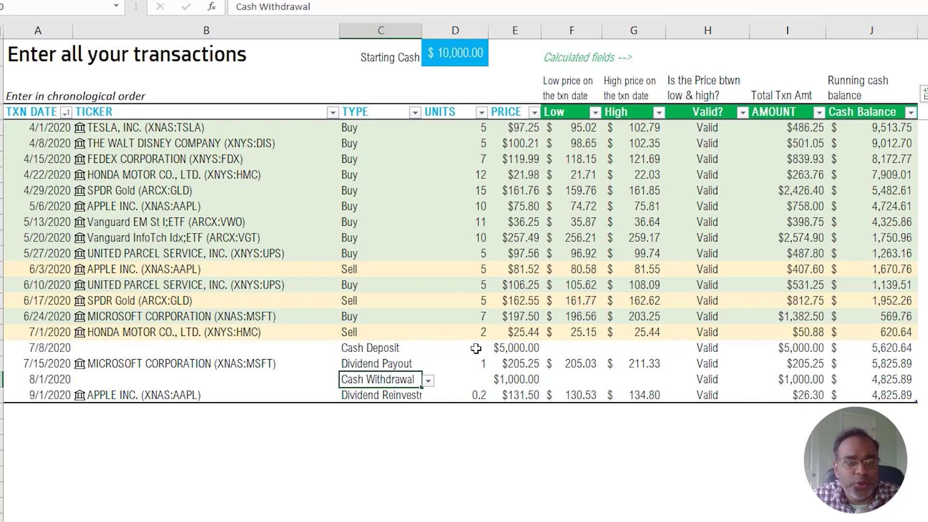
pyautogui.click(520, 348)
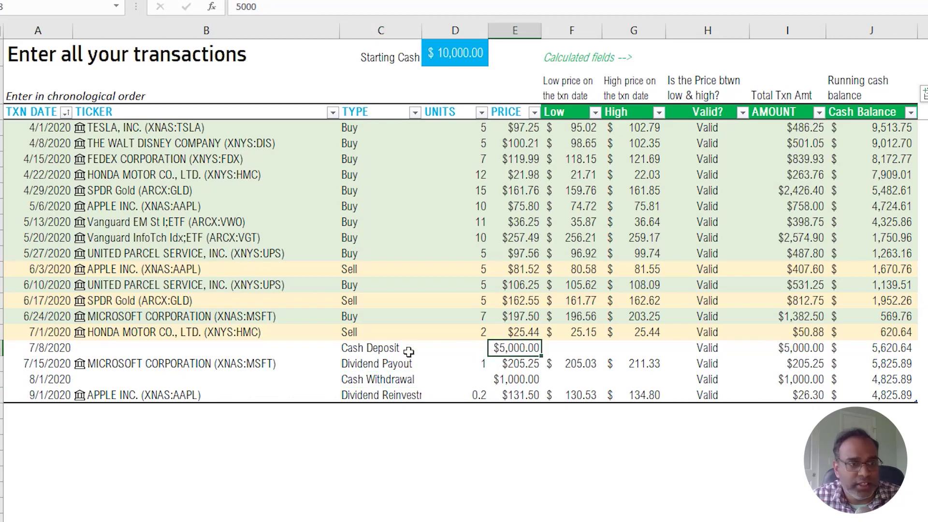
# Step: Examine the 7/8/2020 Cash Deposit row from date to amount, checking its price, type, units and ticker cells
pyautogui.click(62, 347)
pyautogui.moveTo(296, 347); pyautogui.dragTo(793, 351)
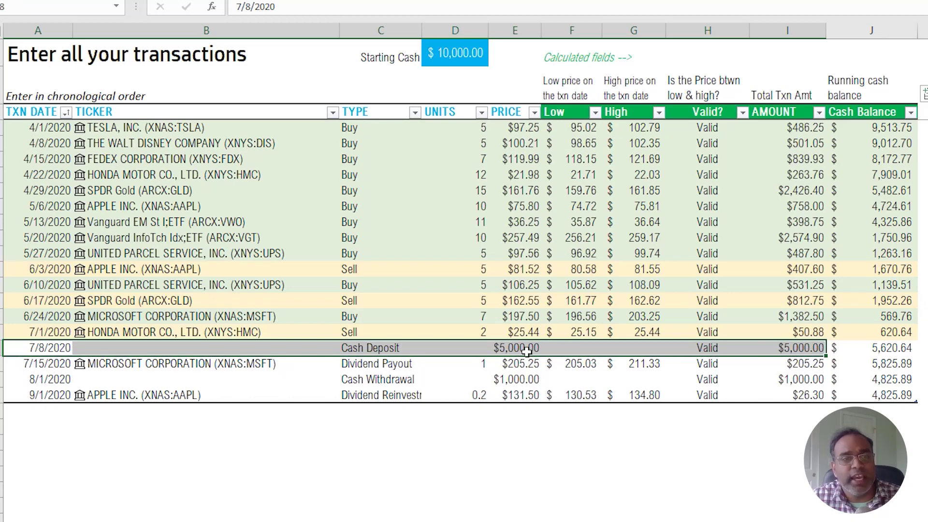
pyautogui.click(501, 348)
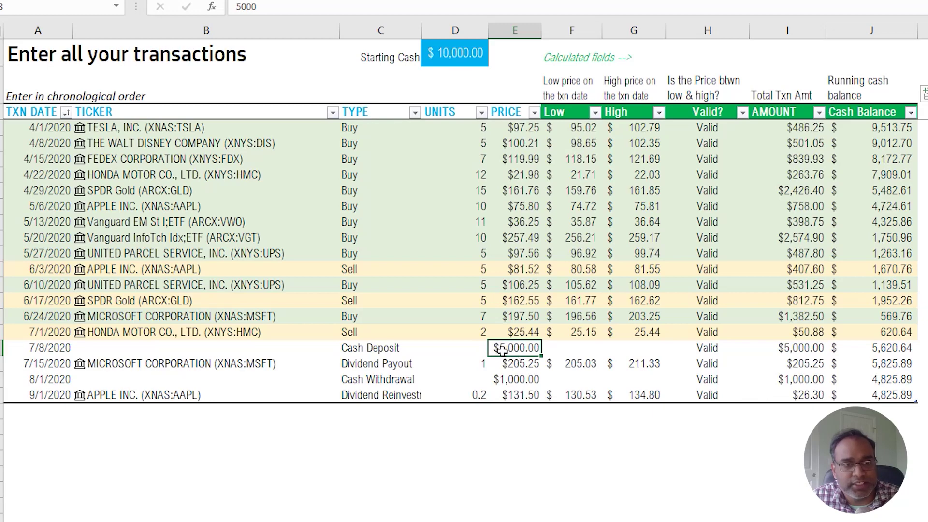
pyautogui.click(408, 350)
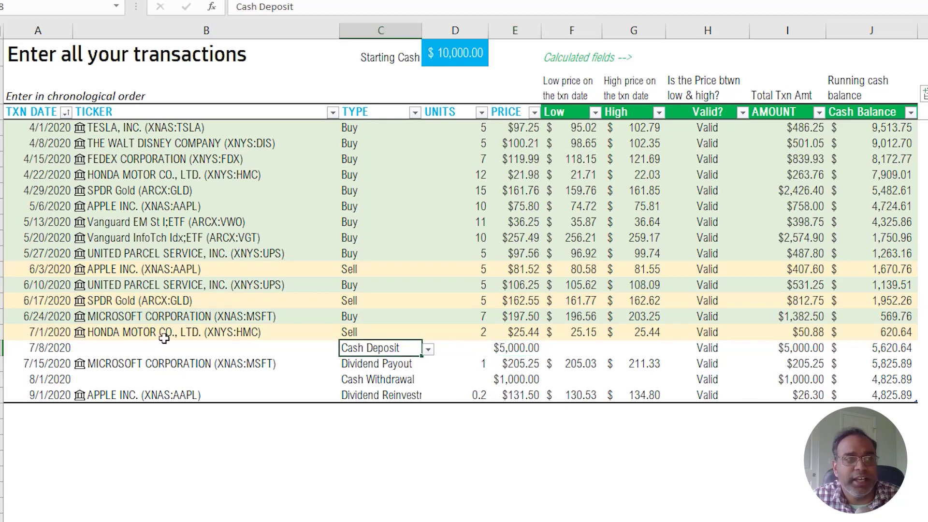
pyautogui.click(480, 351)
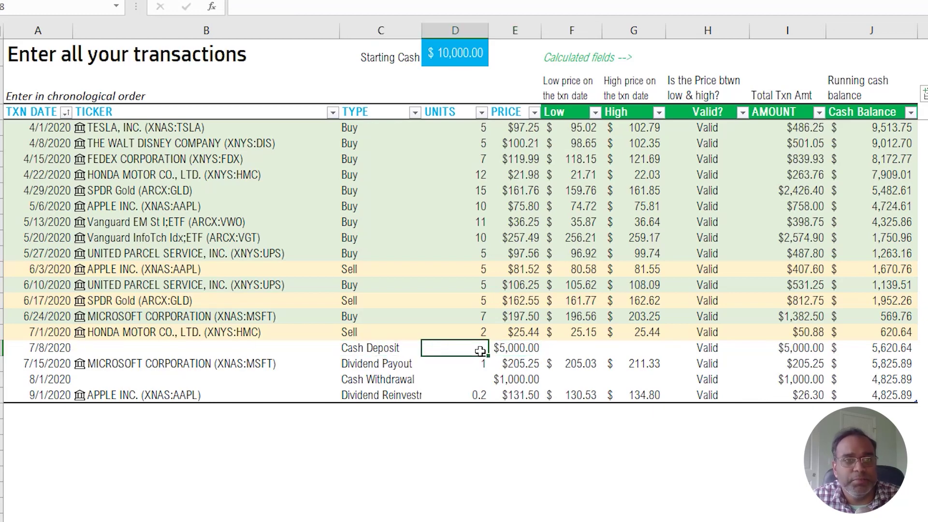
pyautogui.click(301, 346)
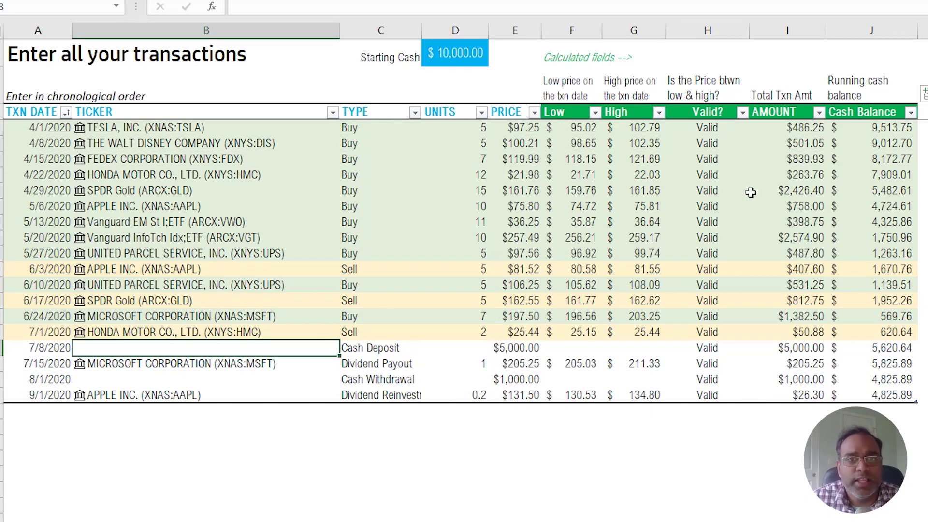
# Step: Review how the transaction amount feeds the running cash balance for the Tesla and Walt Disney purchases
pyautogui.click(776, 175)
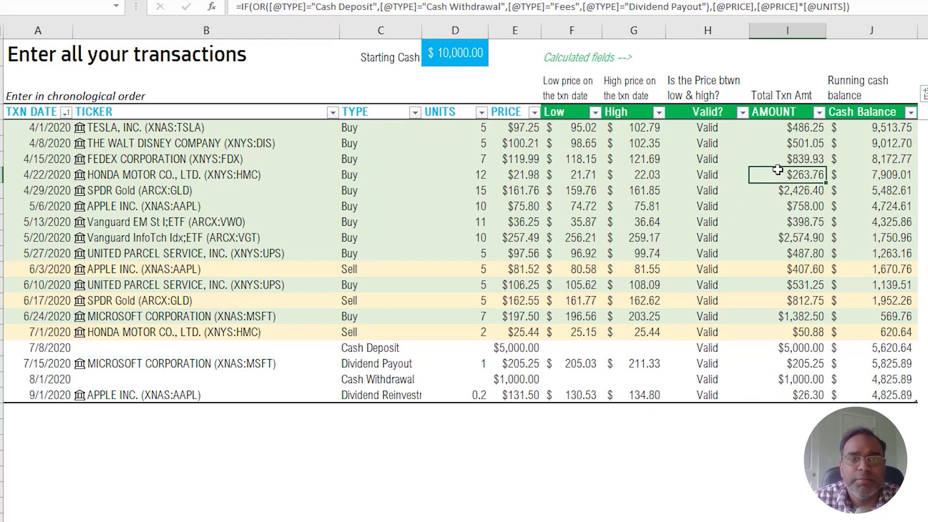
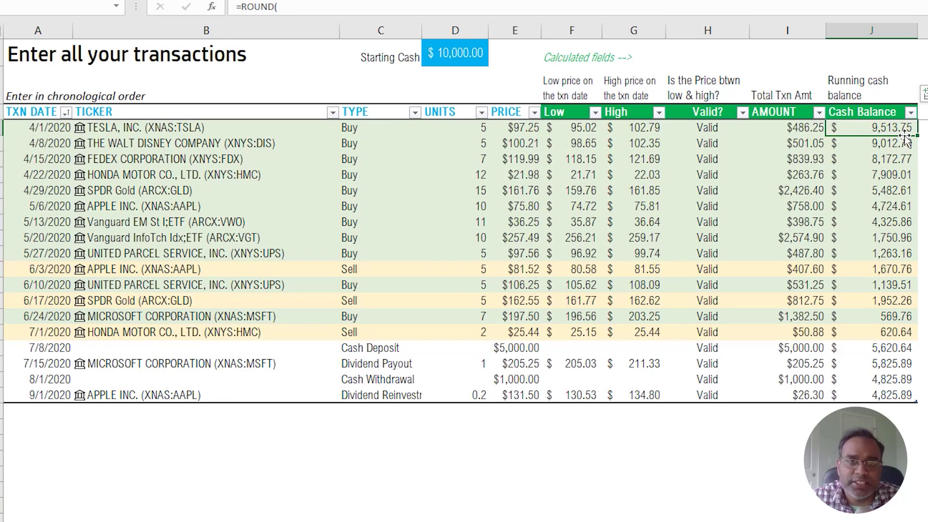
pyautogui.click(767, 130)
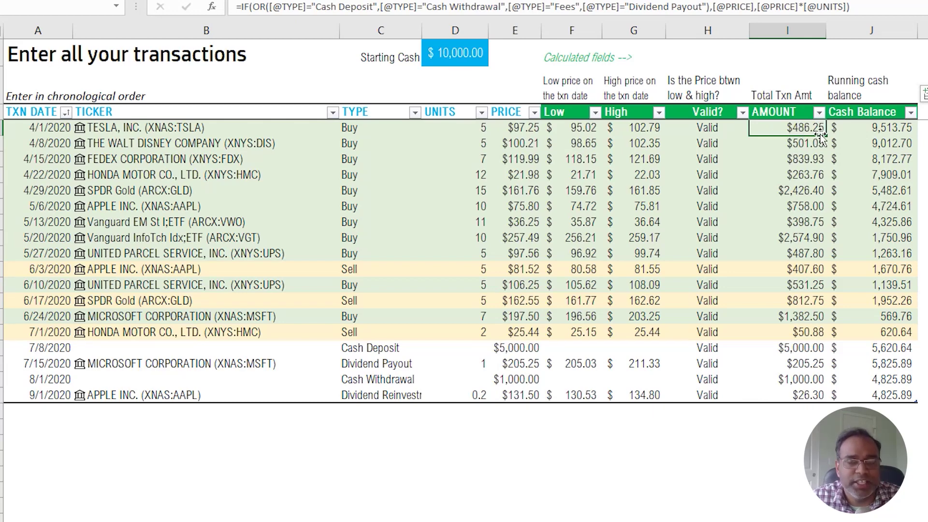
pyautogui.click(859, 130)
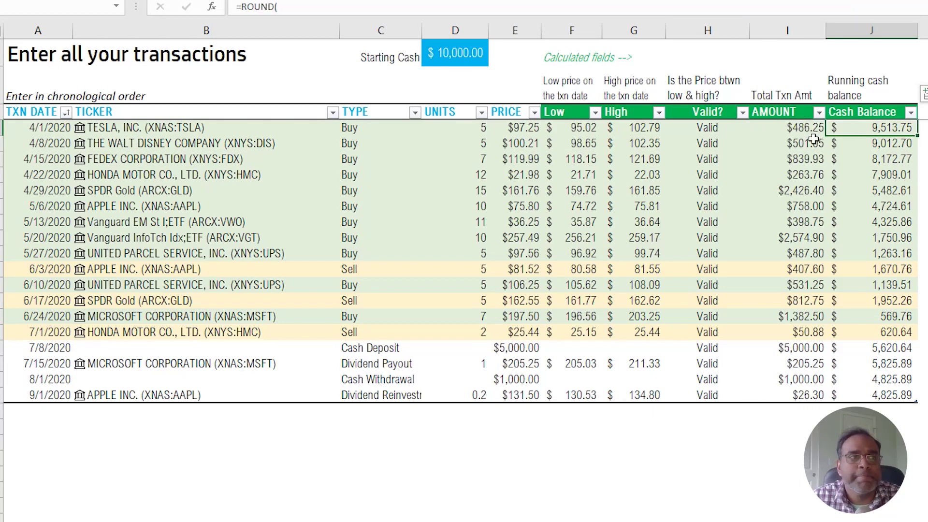
pyautogui.click(795, 147)
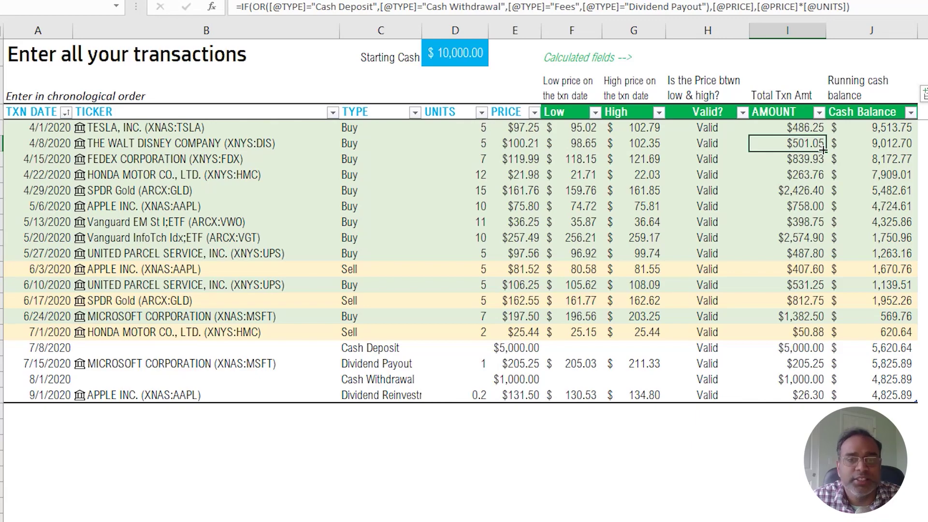
pyautogui.click(891, 146)
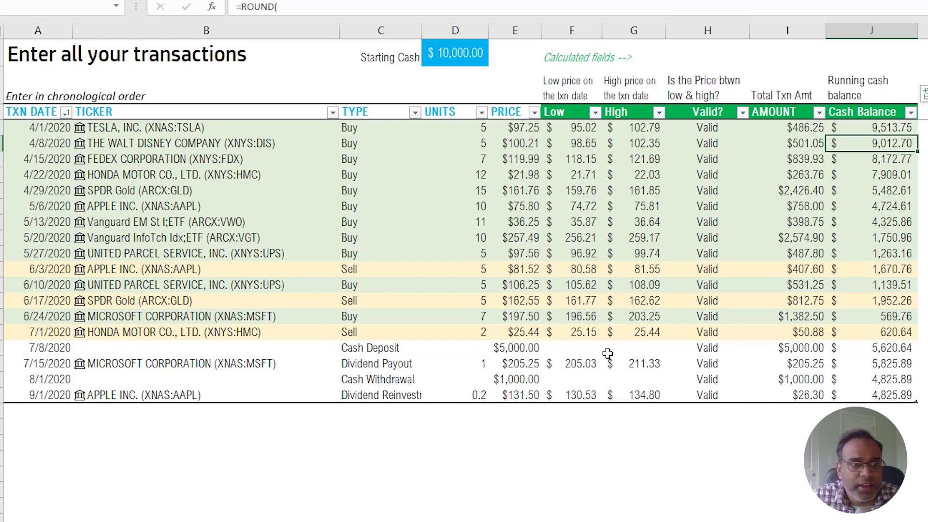
# Step: Check the running cash balance around the 6/3/2020 Apple sale and for the Cash Deposit and Cash Withdrawal rows
pyautogui.click(888, 271)
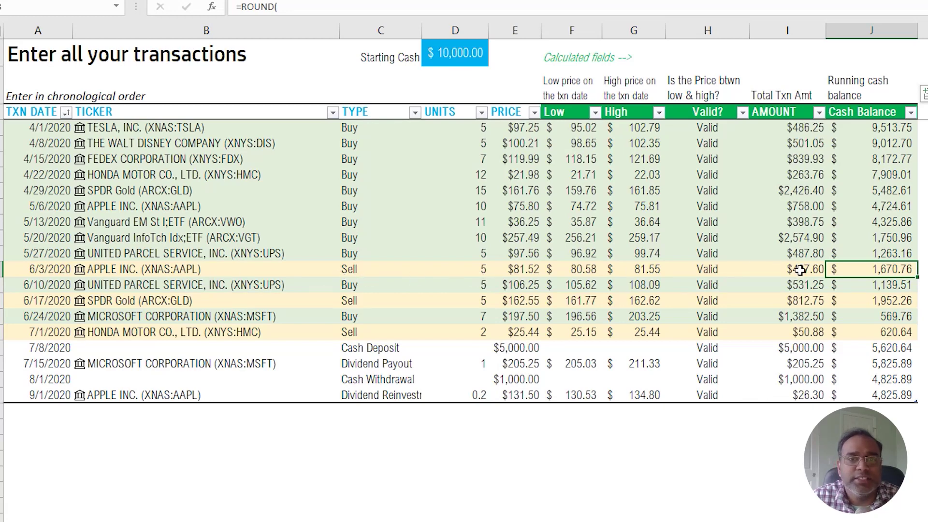
pyautogui.click(889, 251)
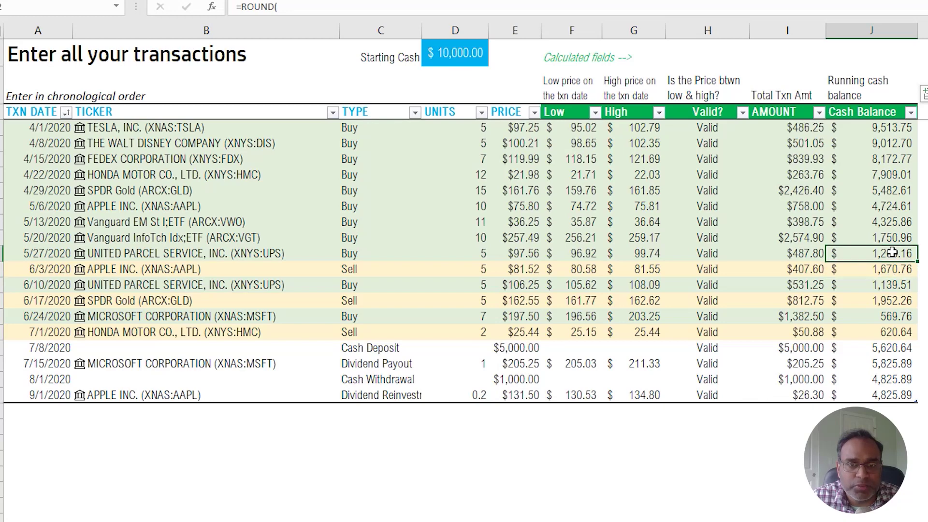
pyautogui.click(911, 271)
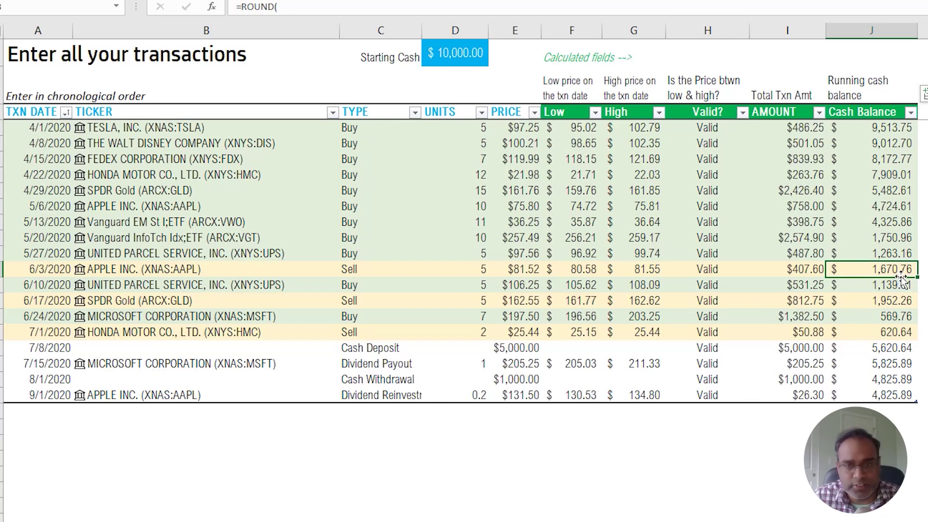
pyautogui.click(840, 353)
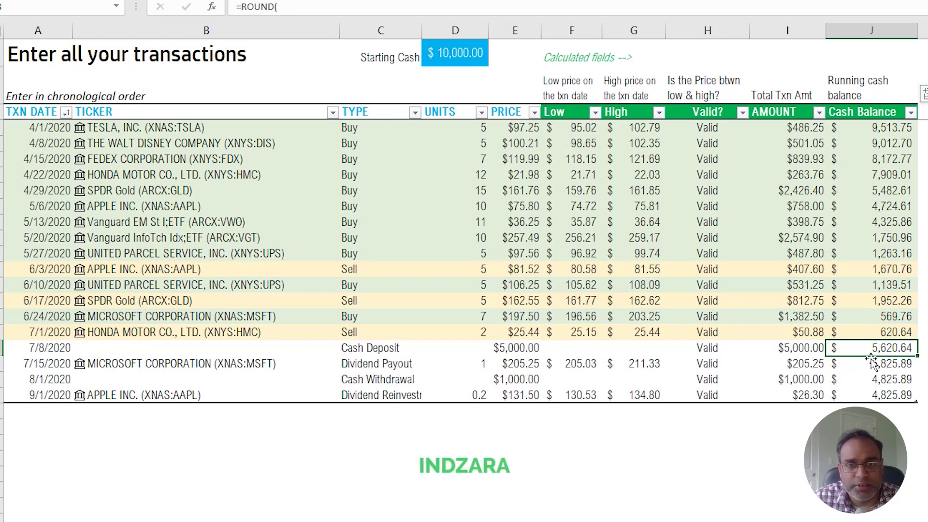
pyautogui.click(408, 380)
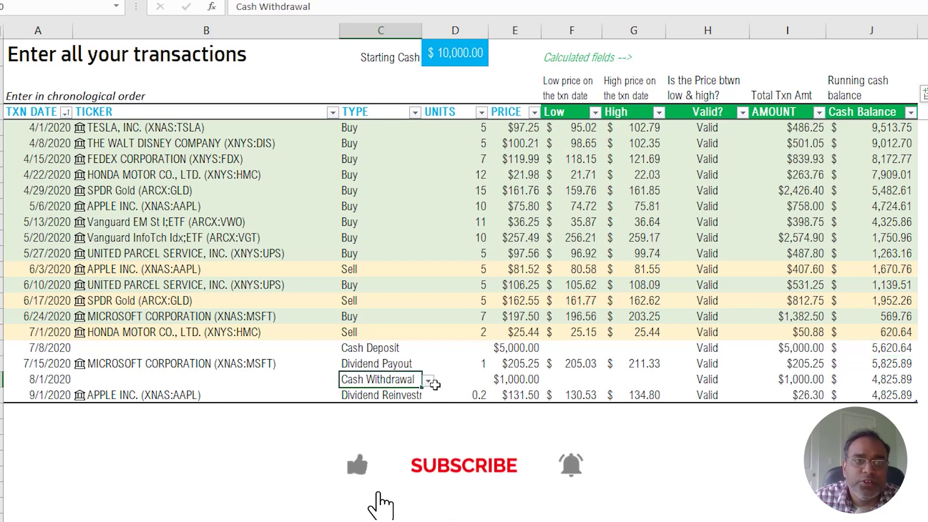
pyautogui.click(882, 379)
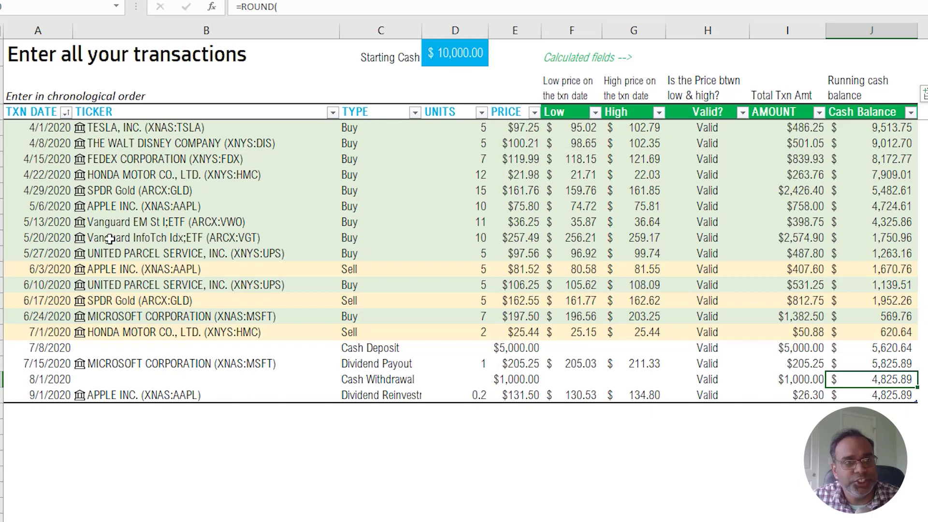
# Step: Review the entered fields, date through price, of the 5/20/2020 Vanguard InfoTch purchase and select the first empty date cell below the table
pyautogui.moveTo(48, 238); pyautogui.dragTo(503, 237)
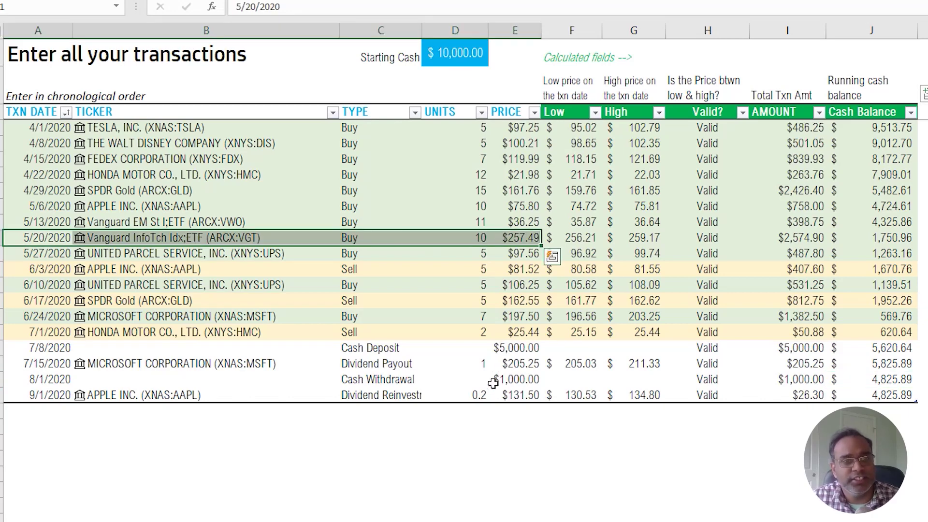
pyautogui.click(34, 412)
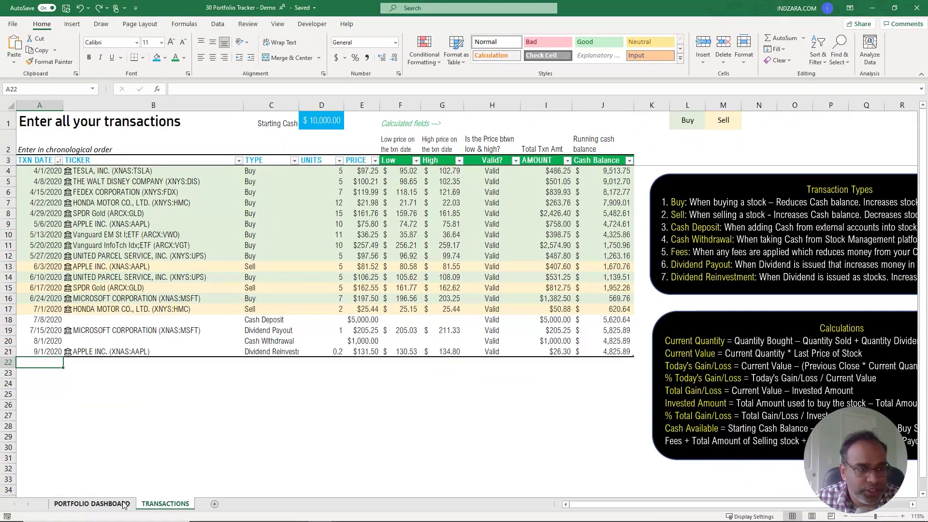
# Step: Open the Portfolio Dashboard sheet and examine its Market Value, Total Gain/Loss and Cash cards
pyautogui.click(91, 503)
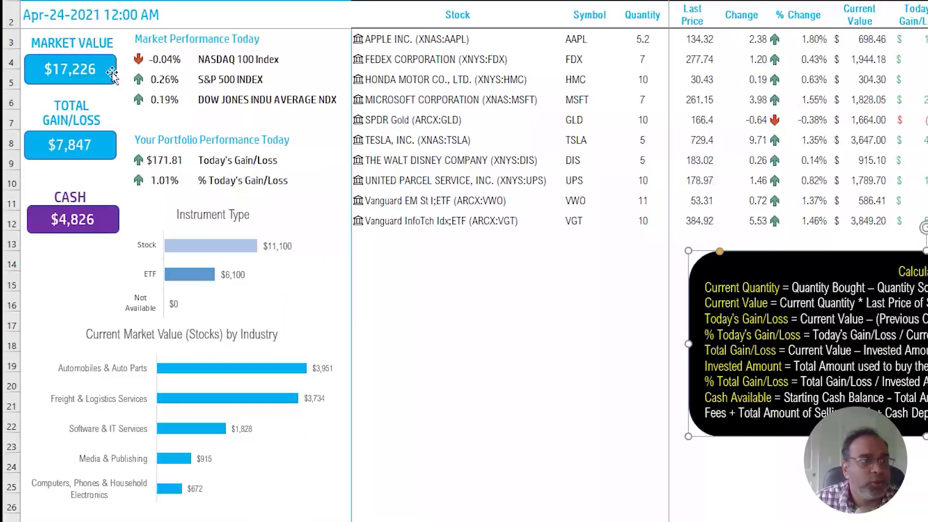
pyautogui.click(61, 166)
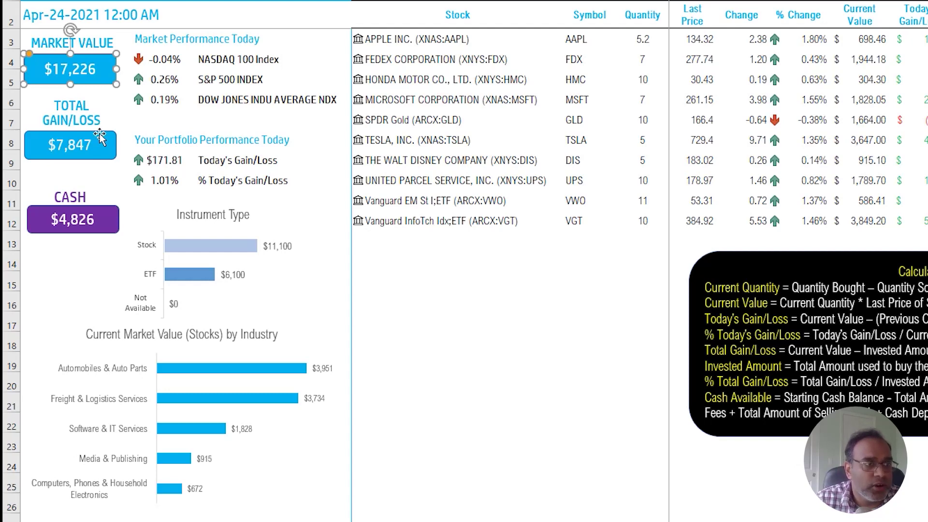
pyautogui.click(97, 149)
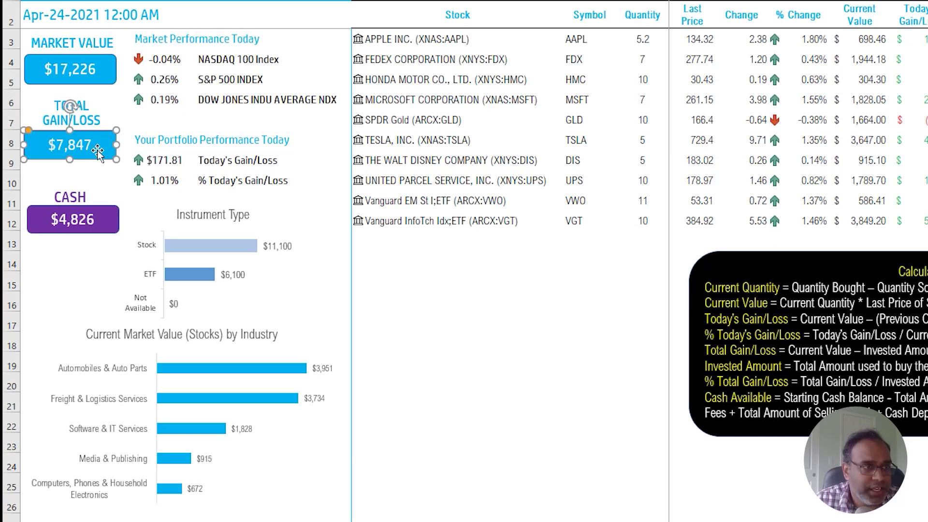
pyautogui.click(99, 206)
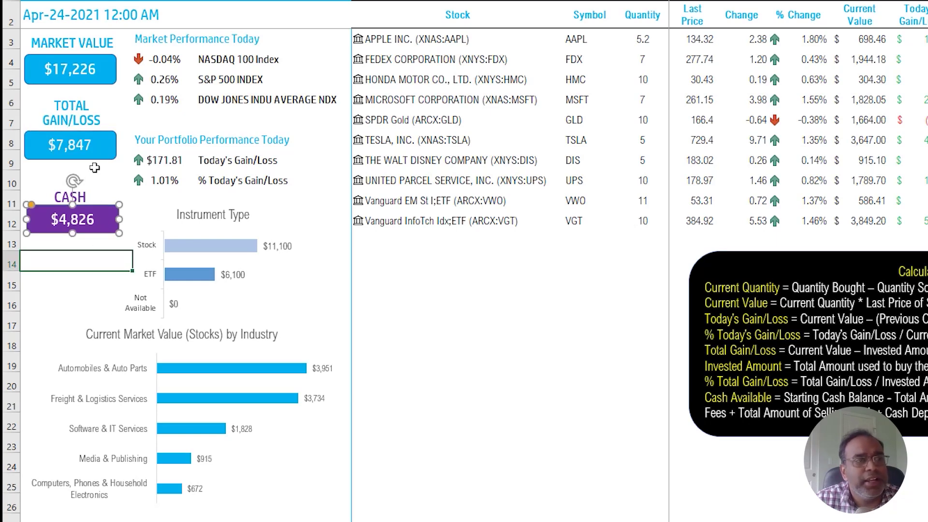
# Step: Deselect the Cash card and highlight "Current Value – Invested Amount" in the Total Gain/Loss formula of the Calculations box
pyautogui.press('Escape')
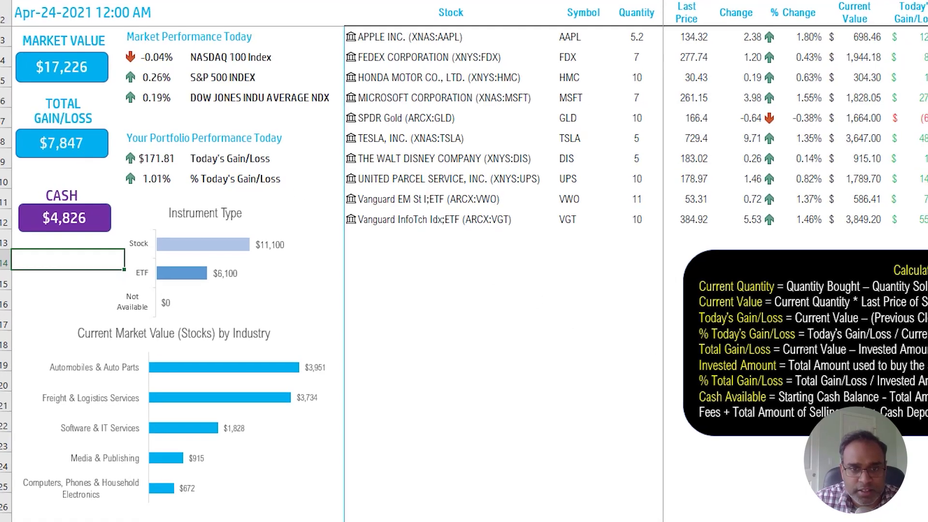
pyautogui.click(791, 349)
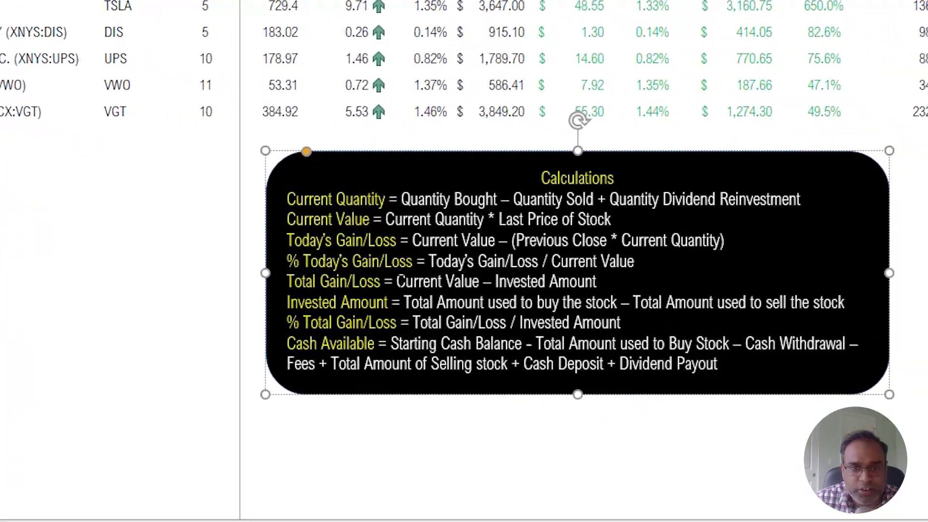
pyautogui.moveTo(399, 281); pyautogui.dragTo(588, 281)
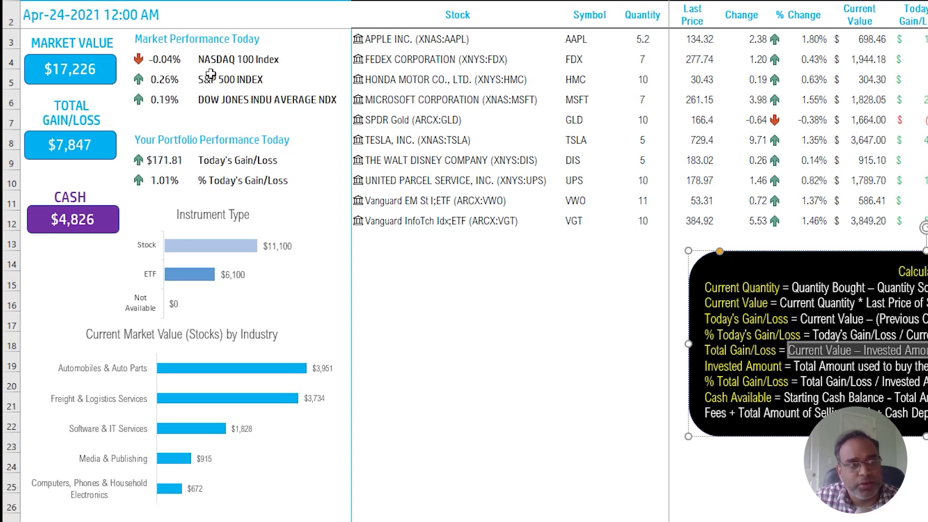
# Step: Review the market index performance, today's portfolio gain/loss figures, and the instrument type and industry charts
pyautogui.click(212, 59)
pyautogui.click(212, 79)
pyautogui.click(213, 97)
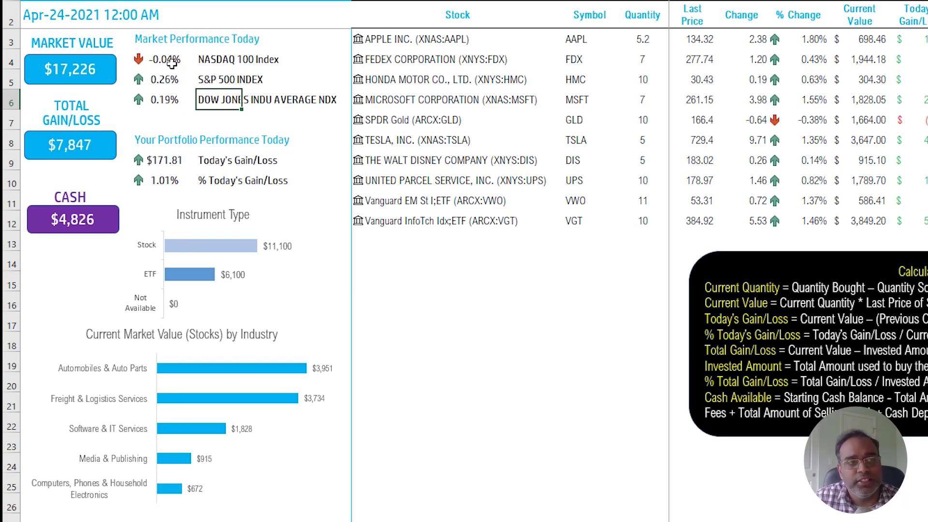
pyautogui.click(205, 160)
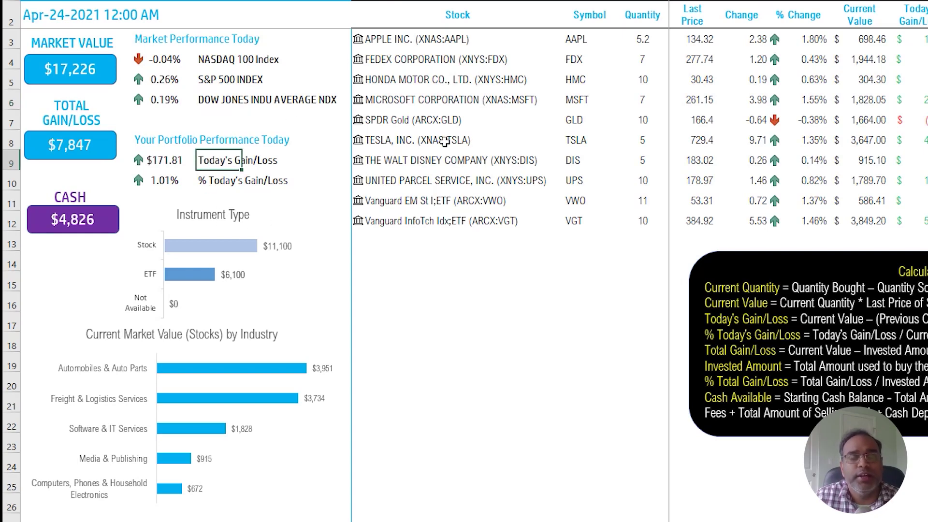
pyautogui.click(164, 160)
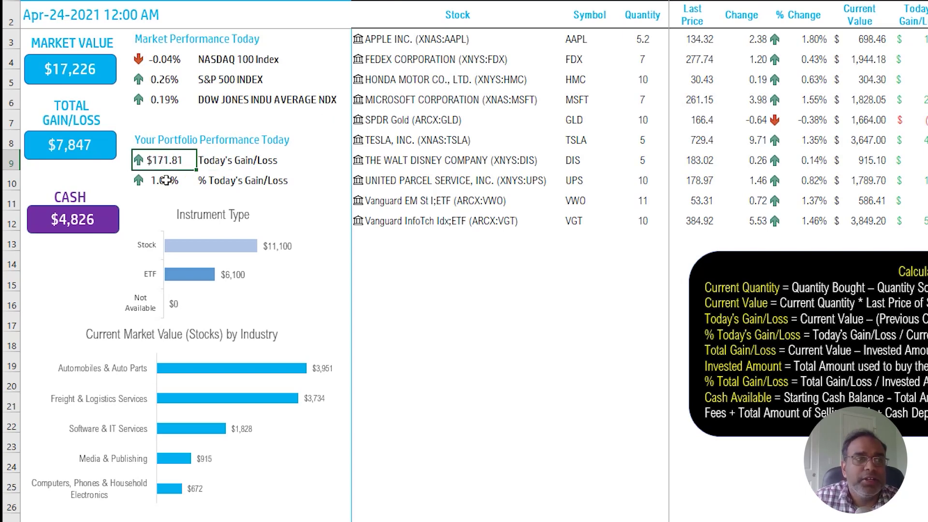
pyautogui.click(166, 180)
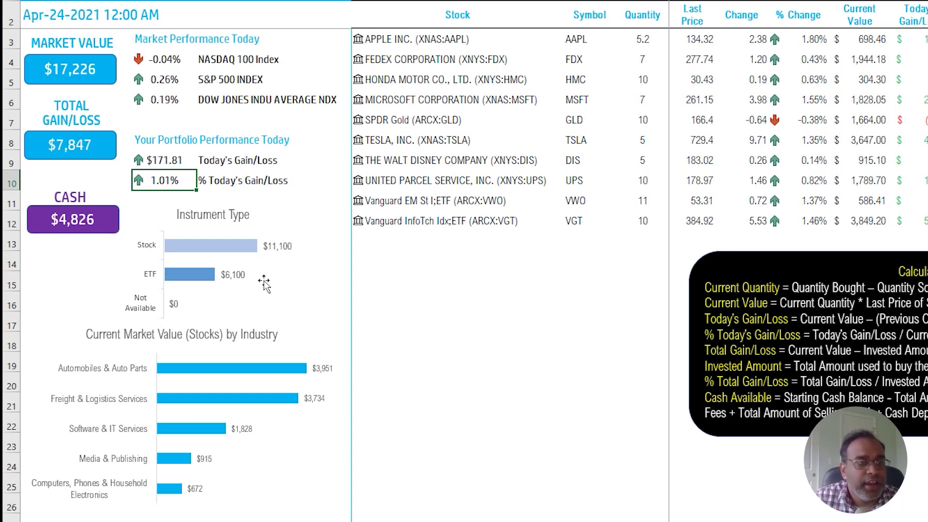
pyautogui.moveTo(192, 251)
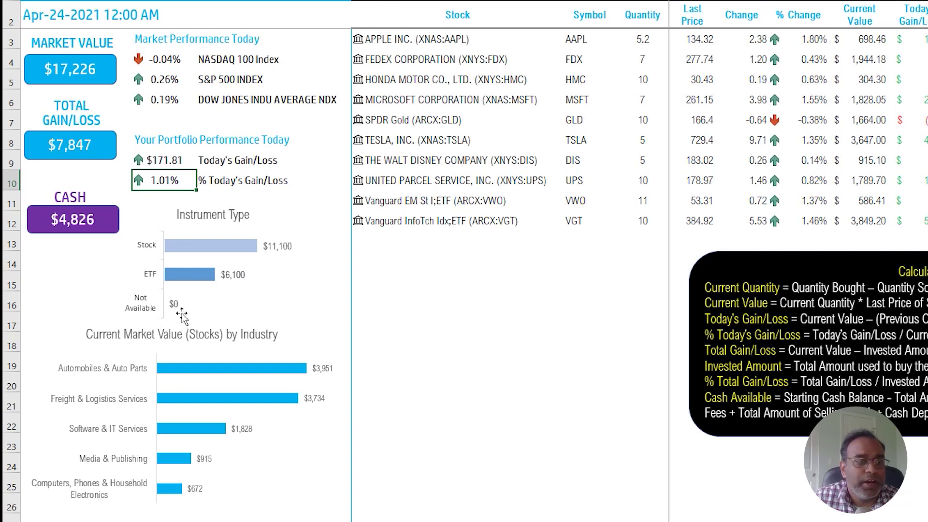
pyautogui.moveTo(153, 310)
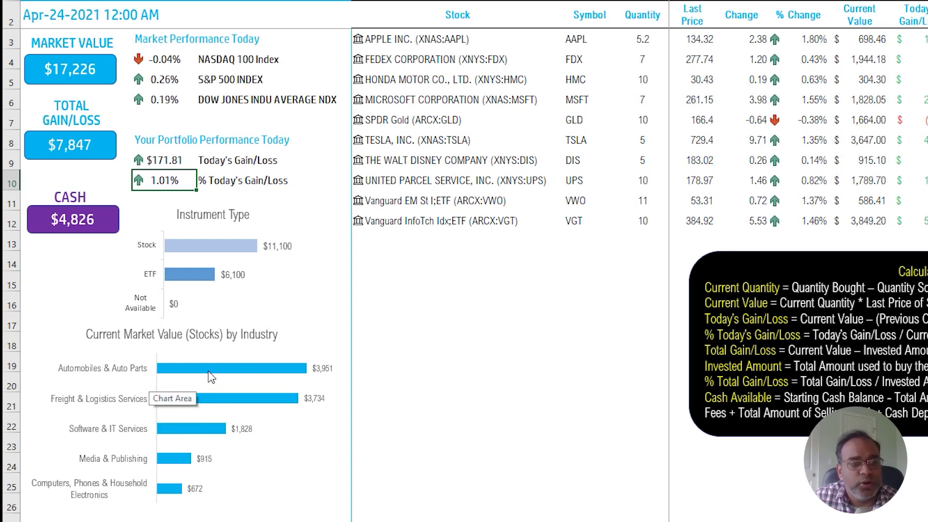
pyautogui.moveTo(187, 377)
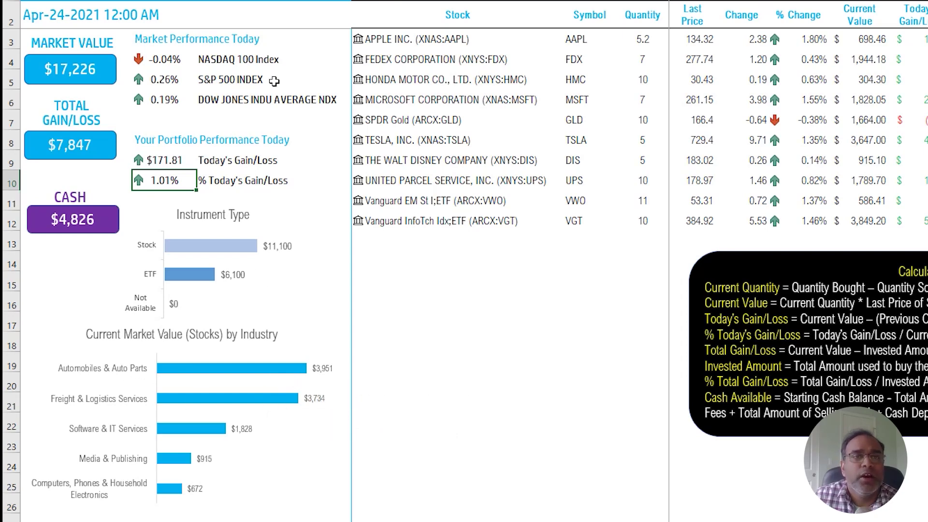
# Step: Examine the dashboard's stock list and the Apple row's symbol, quantity, last price, change and % change
pyautogui.click(489, 40)
pyautogui.click(487, 59)
pyautogui.click(486, 119)
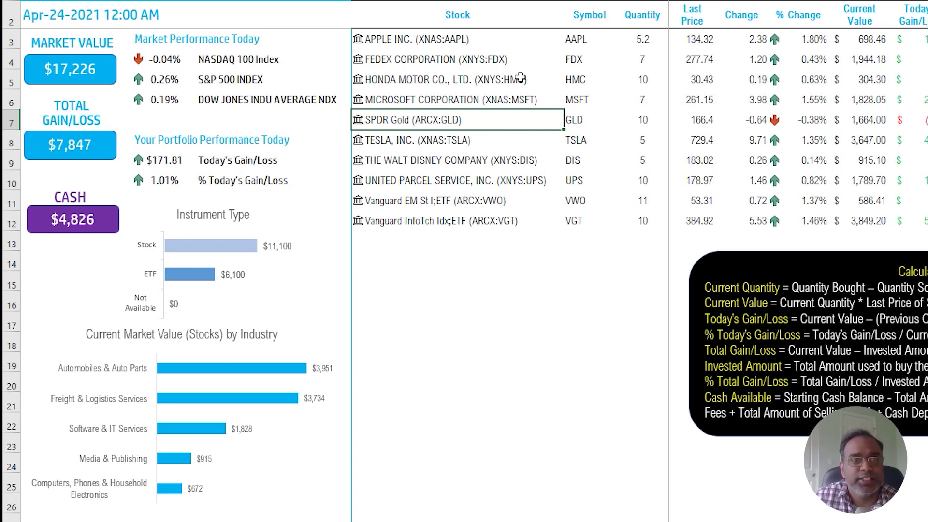
pyautogui.click(585, 42)
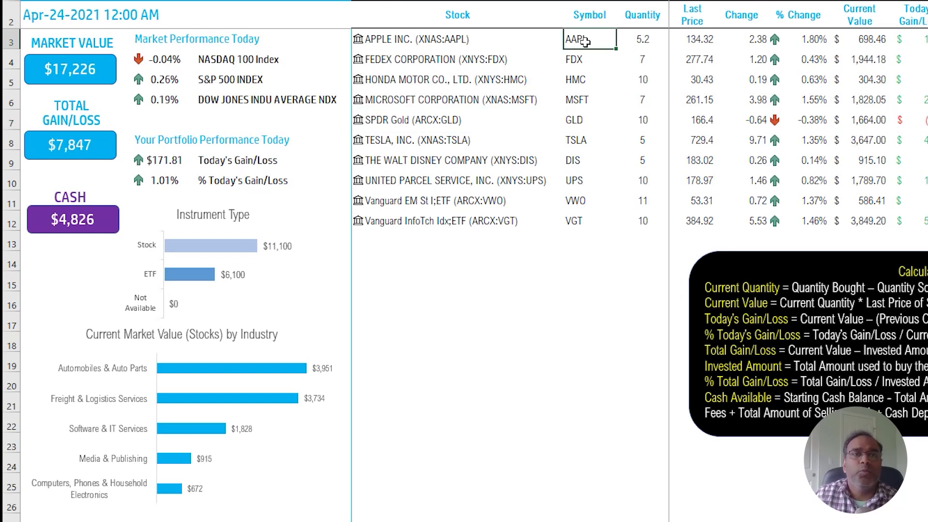
pyautogui.click(641, 43)
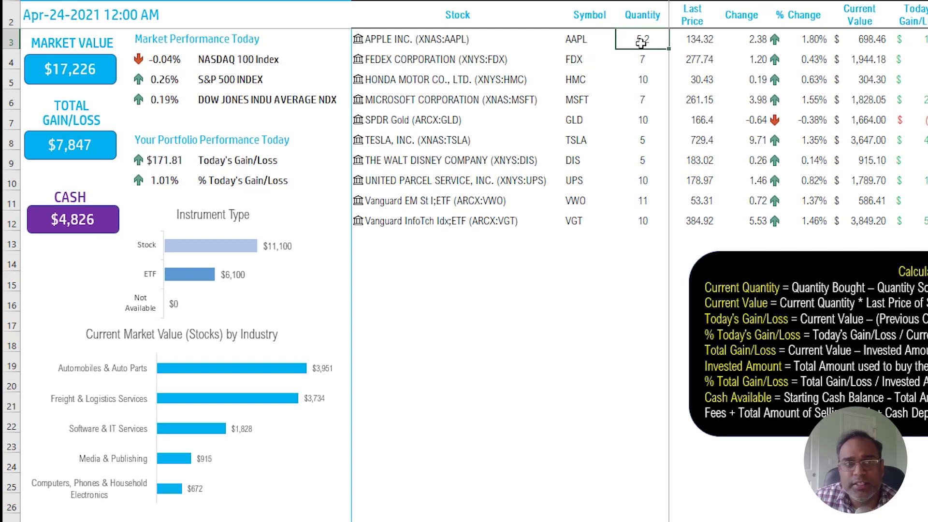
pyautogui.click(696, 42)
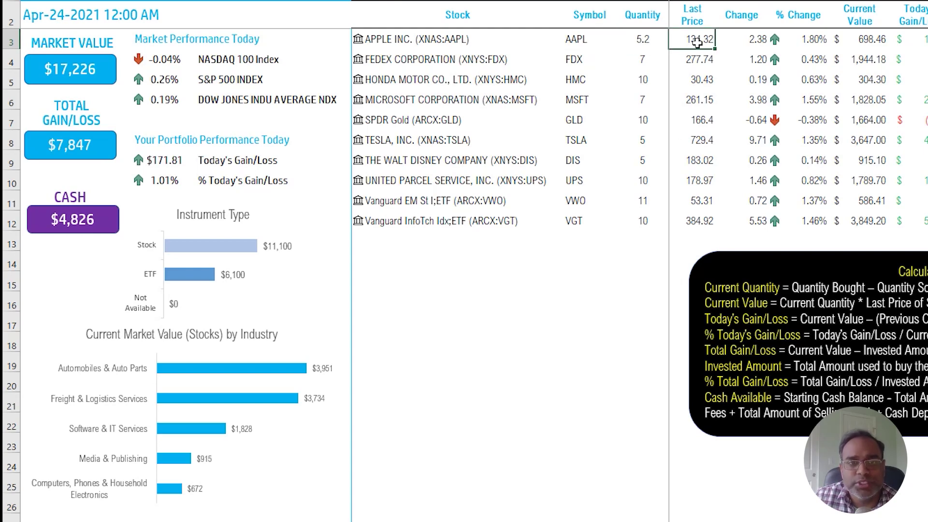
pyautogui.click(746, 40)
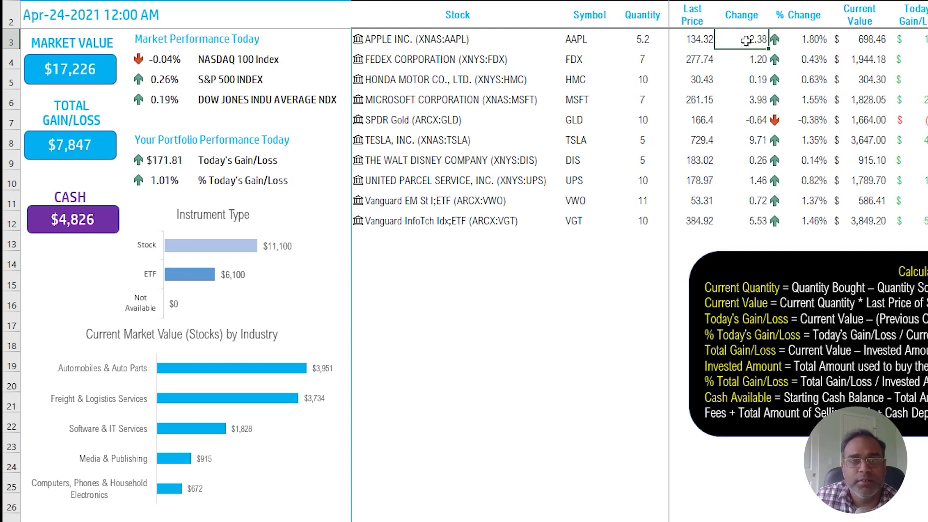
pyautogui.click(793, 40)
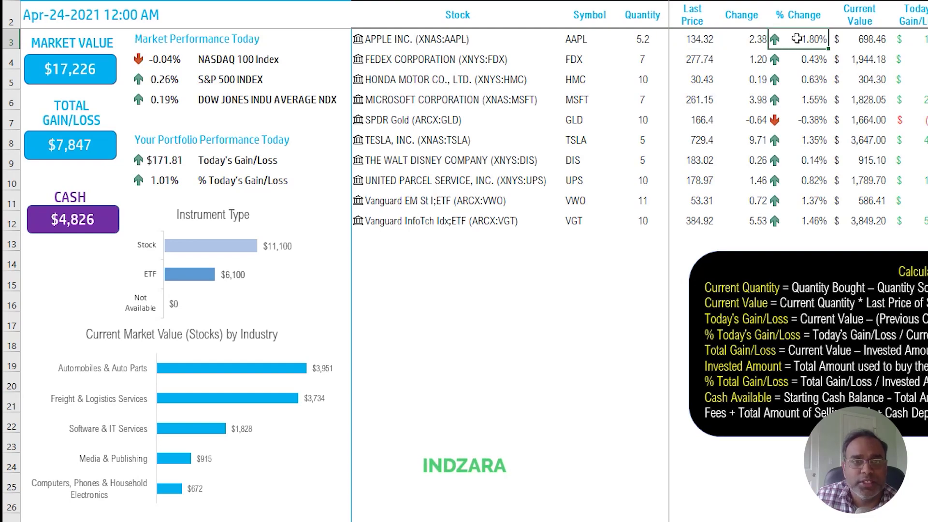
# Step: Trace how Apple's Current Value derives from its quantity and last price
pyautogui.click(858, 42)
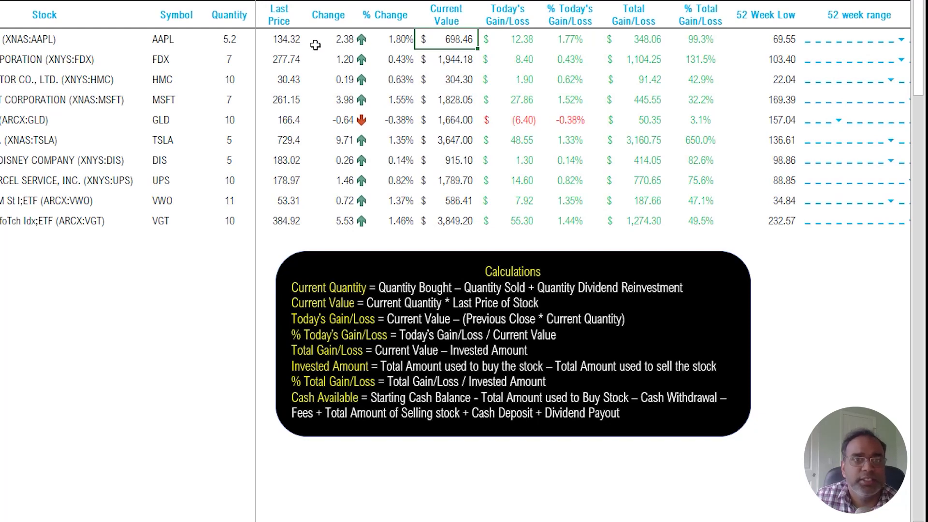
pyautogui.click(247, 45)
pyautogui.click(290, 47)
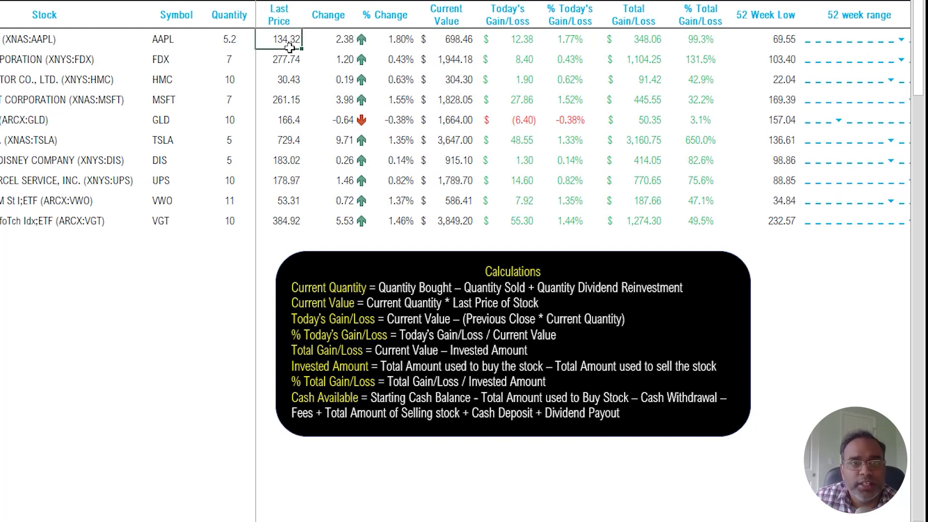
pyautogui.click(444, 44)
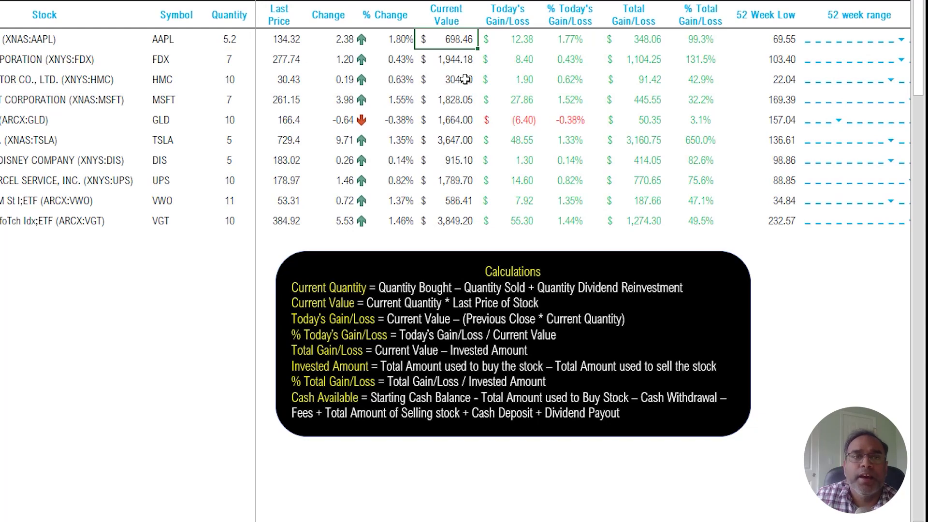
# Step: Check Apple's quantity against the Current Quantity formula, highlighting its "Dividend Reinvestment" term in the Calculations box
pyautogui.click(223, 46)
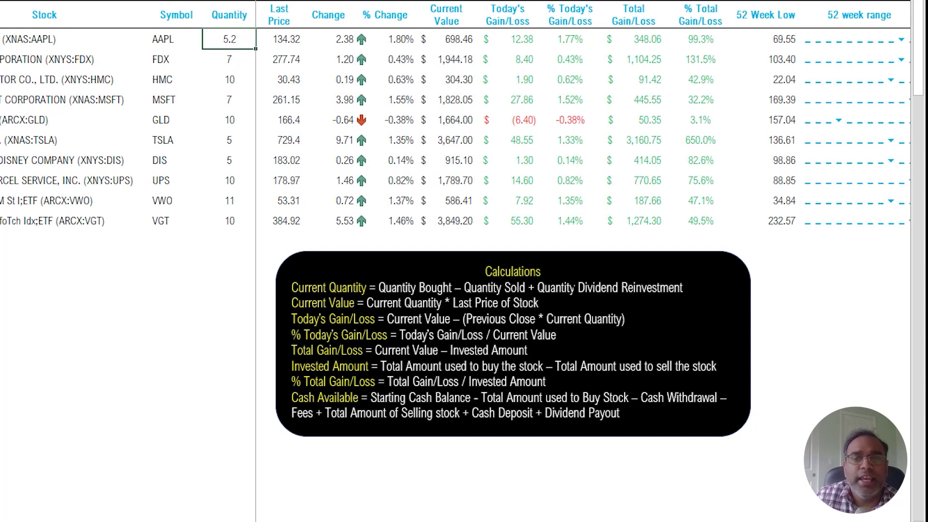
pyautogui.moveTo(578, 287); pyautogui.dragTo(683, 287)
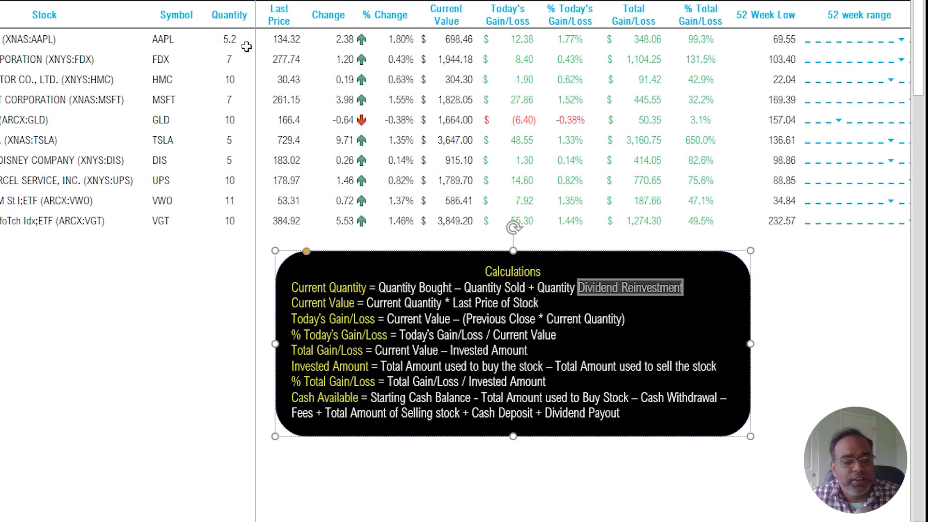
pyautogui.press('Escape')
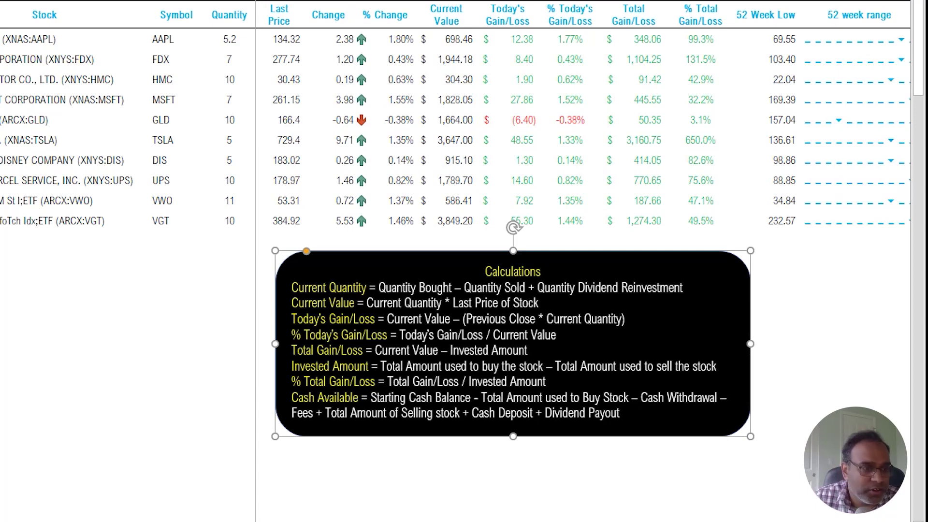
pyautogui.click(233, 43)
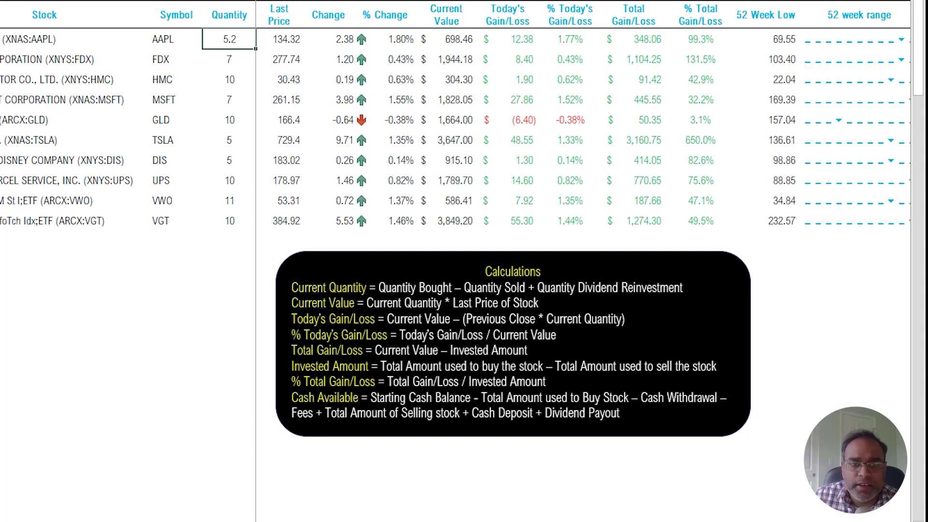
# Step: Correct the % Today's Gain/Loss formula in the Calculations box to read "Today's Gain/Loss / Yesterday's Value"
pyautogui.click(367, 290)
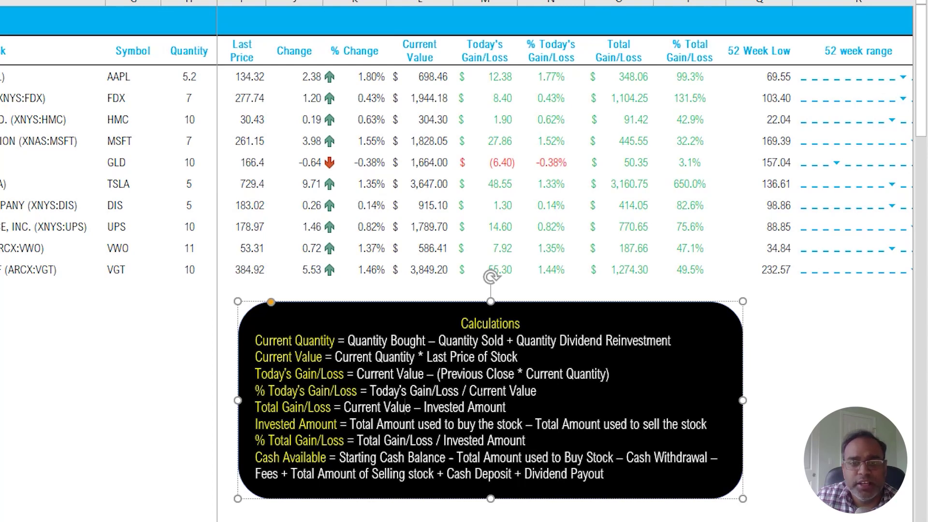
pyautogui.doubleClick(487, 391)
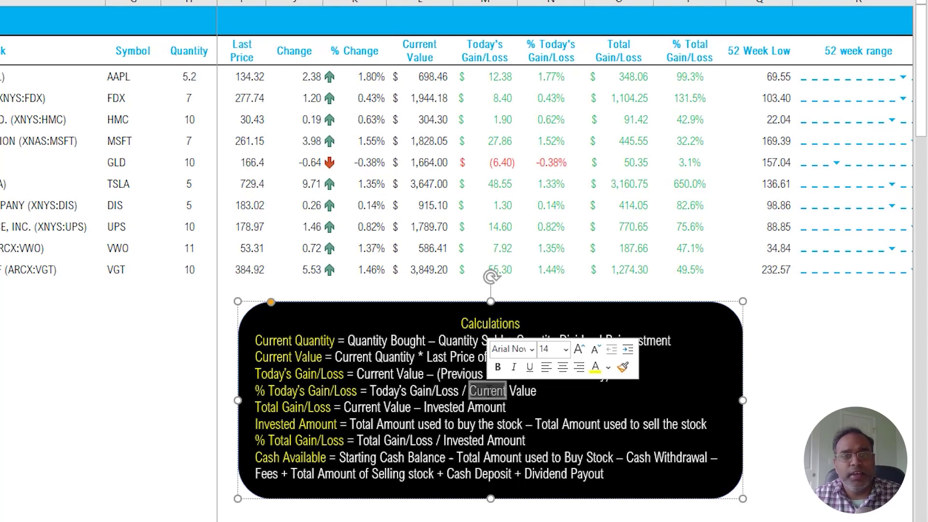
pyautogui.tripleClick(490, 392)
pyautogui.click(490, 392)
pyautogui.doubleClick(490, 392)
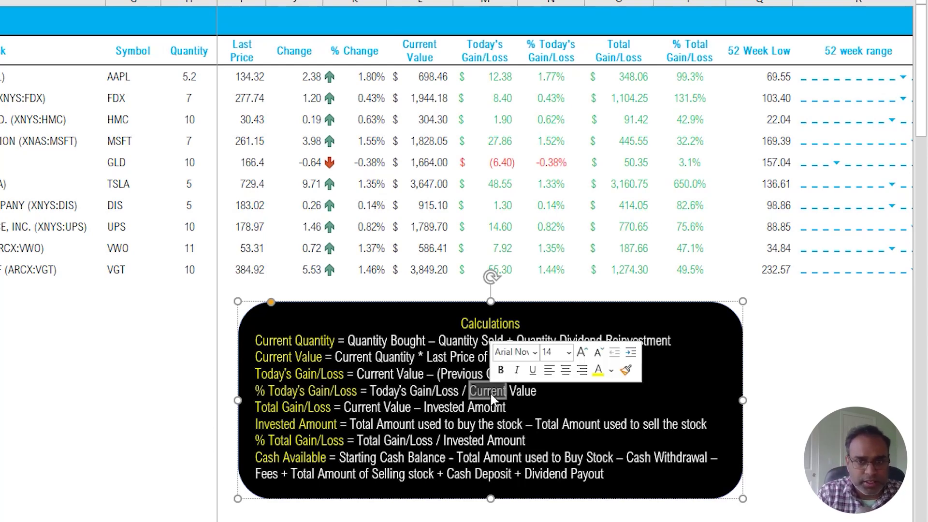
pyautogui.write('Yest')
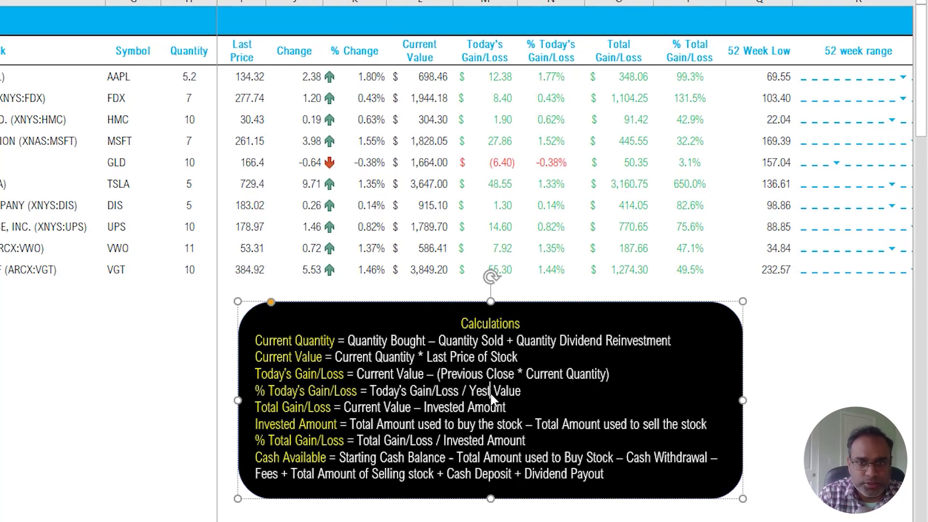
pyautogui.write('erday')
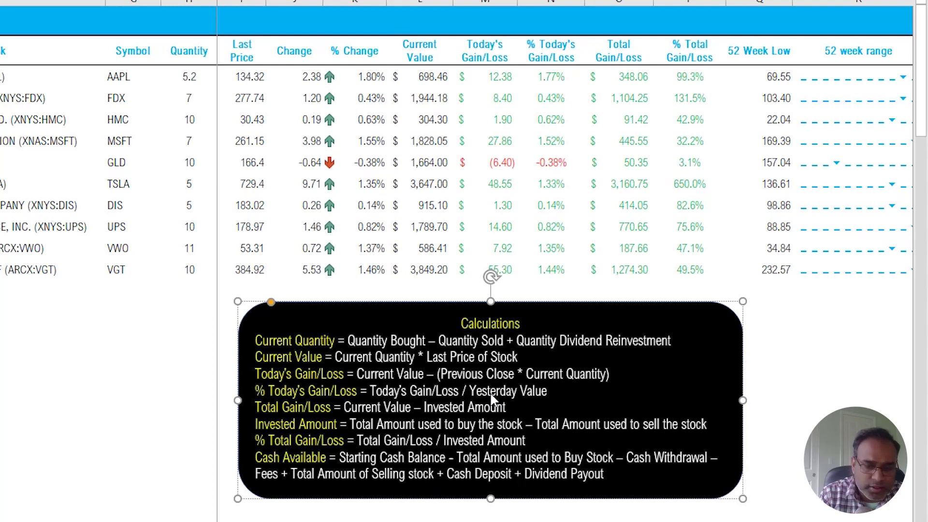
pyautogui.write("'s")
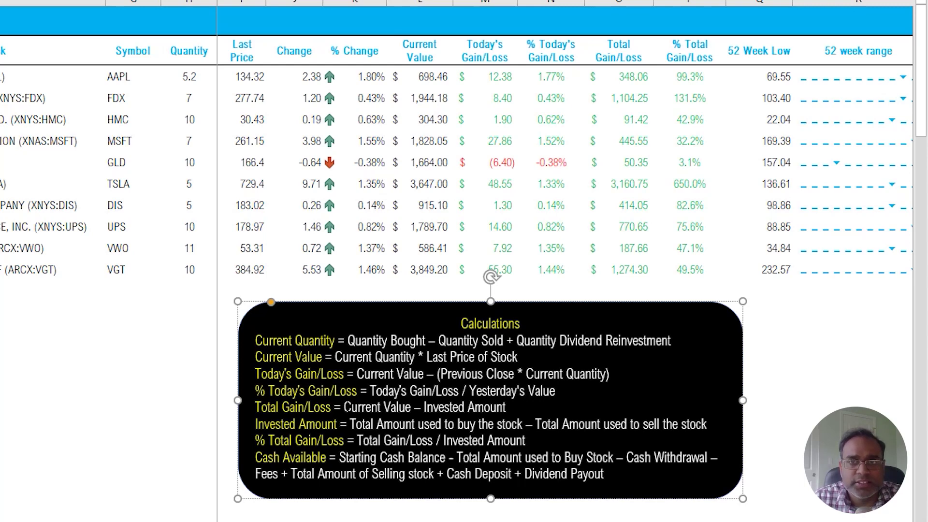
# Step: Review the Invested Amount definition and the terms of the Cash Available formula in the Calculations box
pyautogui.moveTo(423, 407); pyautogui.dragTo(505, 407)
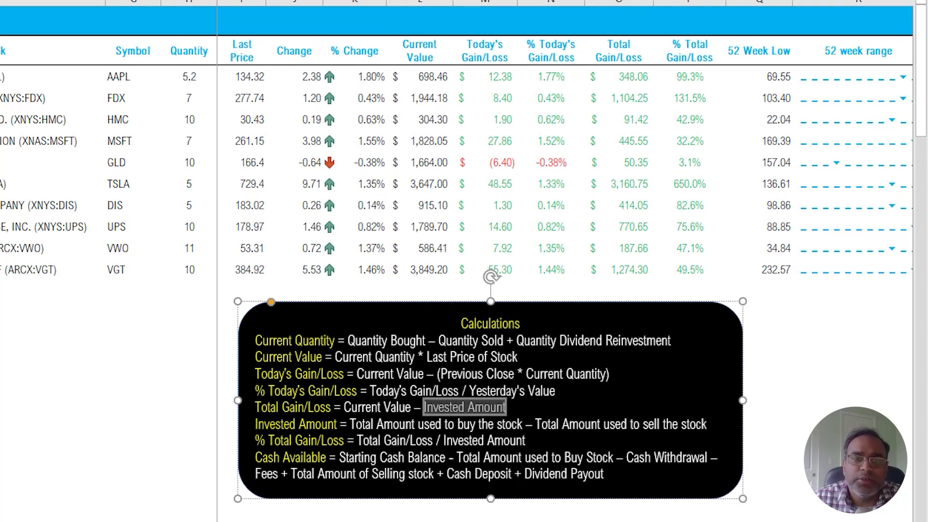
pyautogui.moveTo(350, 424); pyautogui.dragTo(682, 424)
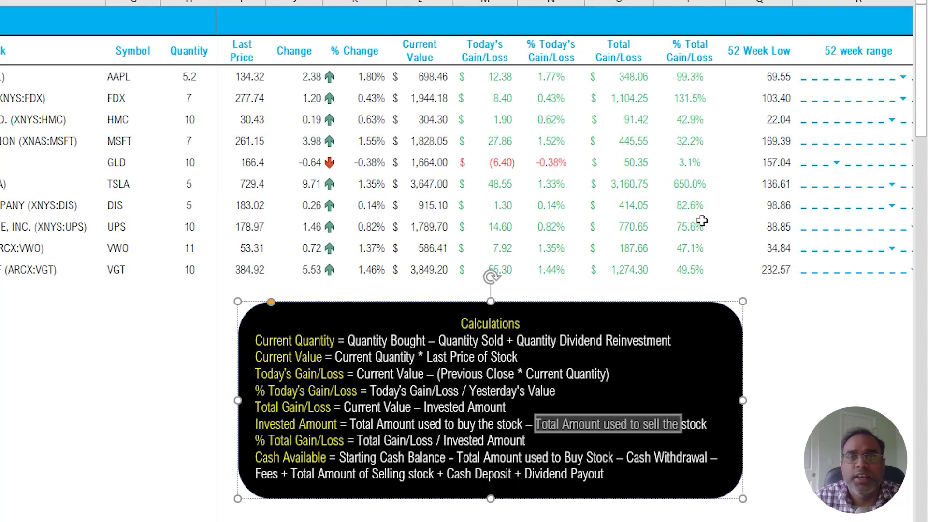
pyautogui.click(338, 456)
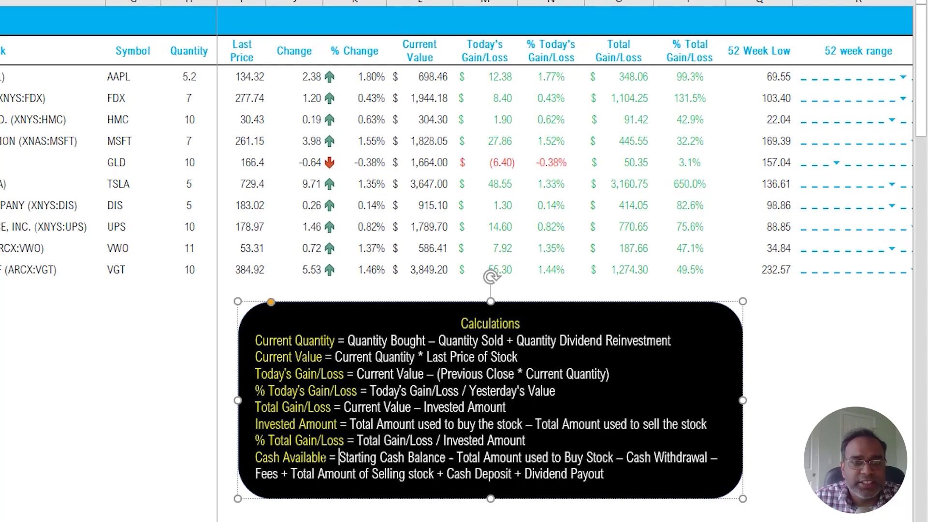
pyautogui.moveTo(295, 456); pyautogui.dragTo(604, 473)
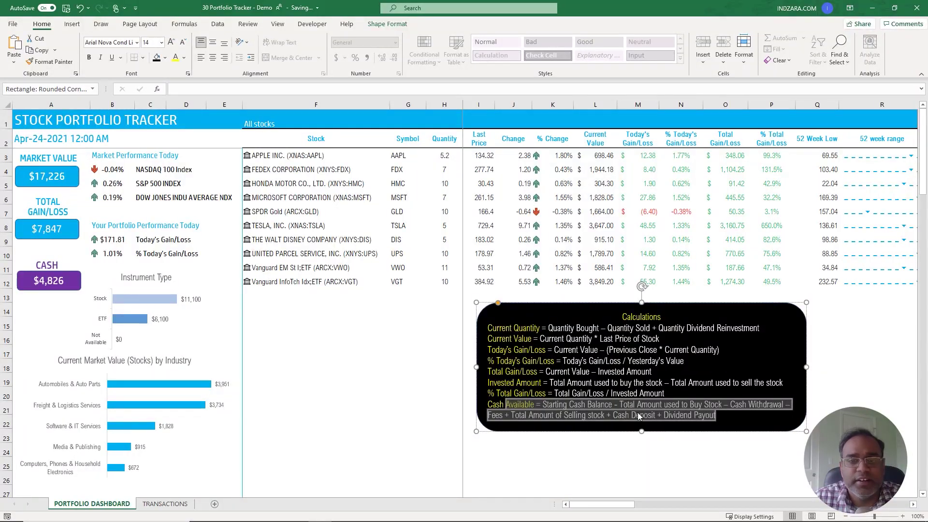
pyautogui.click(636, 411)
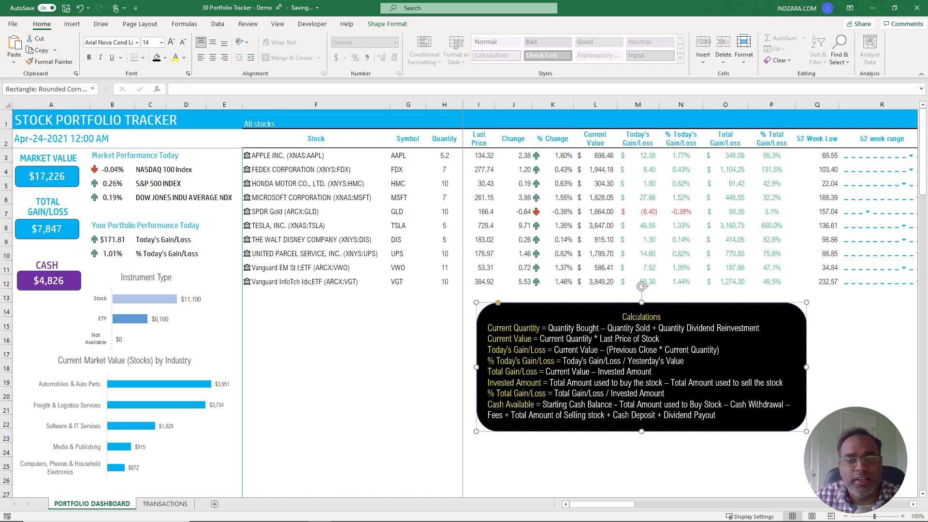
pyautogui.doubleClick(628, 415)
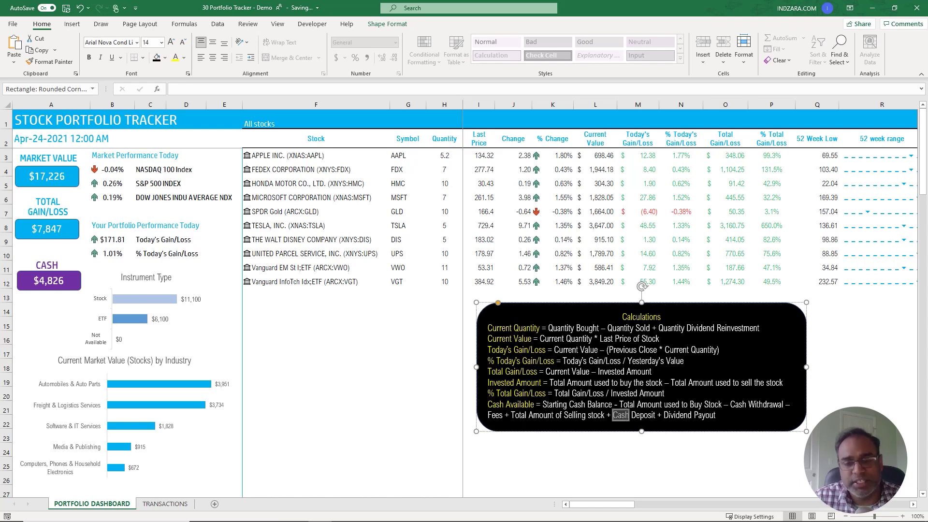
pyautogui.click(668, 415)
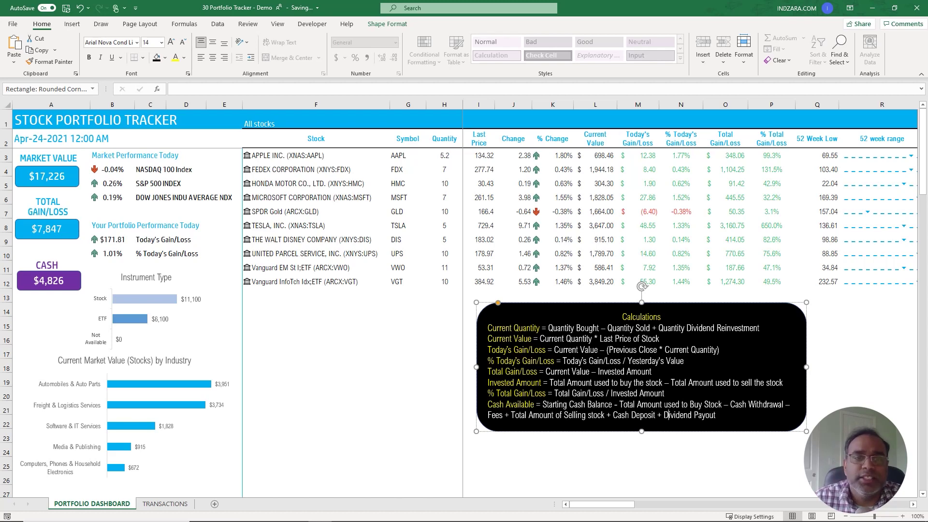